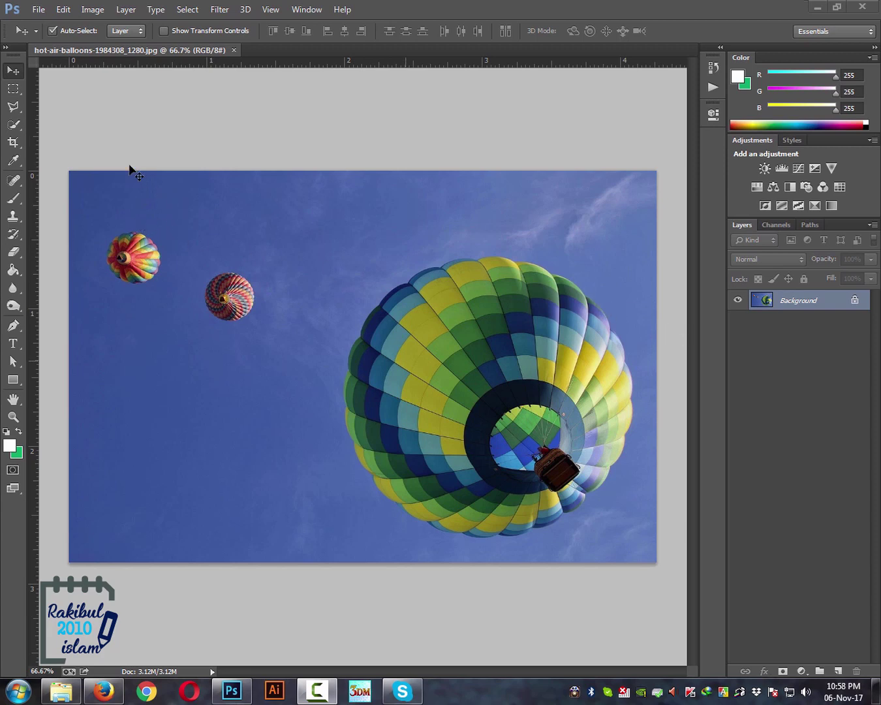
Switch to the Crop tool so a crop box frames the whole balloon photo
left_click(11, 144)
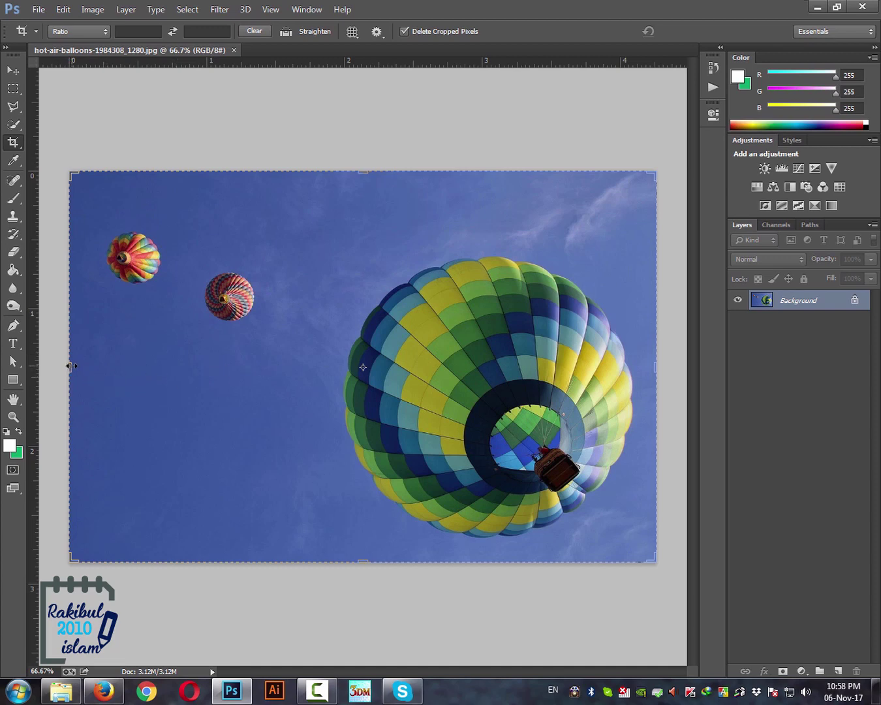
Pull the crop's left and top edges in to a square around the large balloon and apply it
left_click_drag(71, 370, 184, 367)
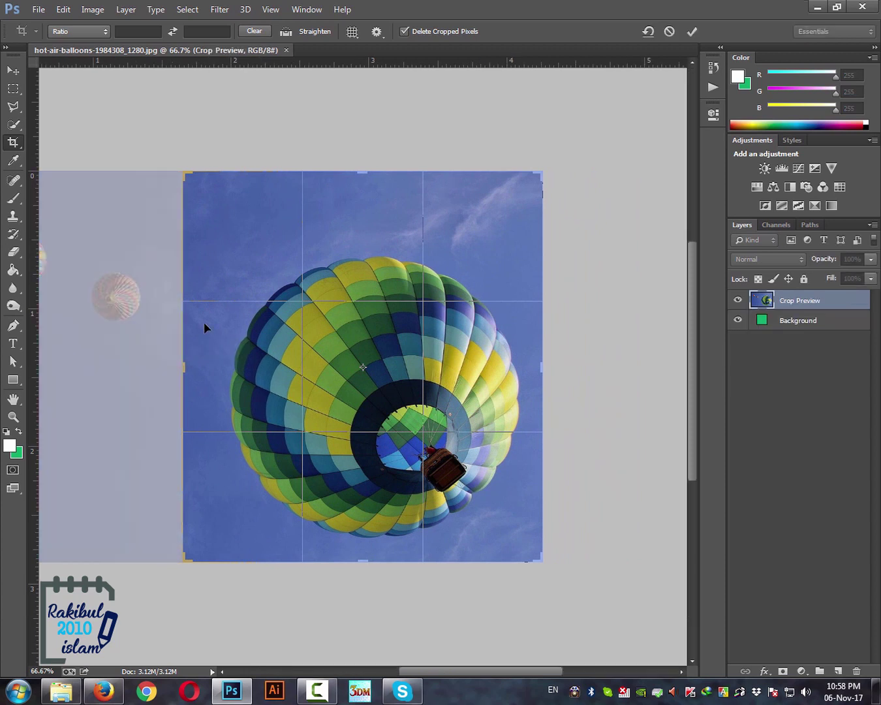
left_click_drag(357, 172, 354, 200)
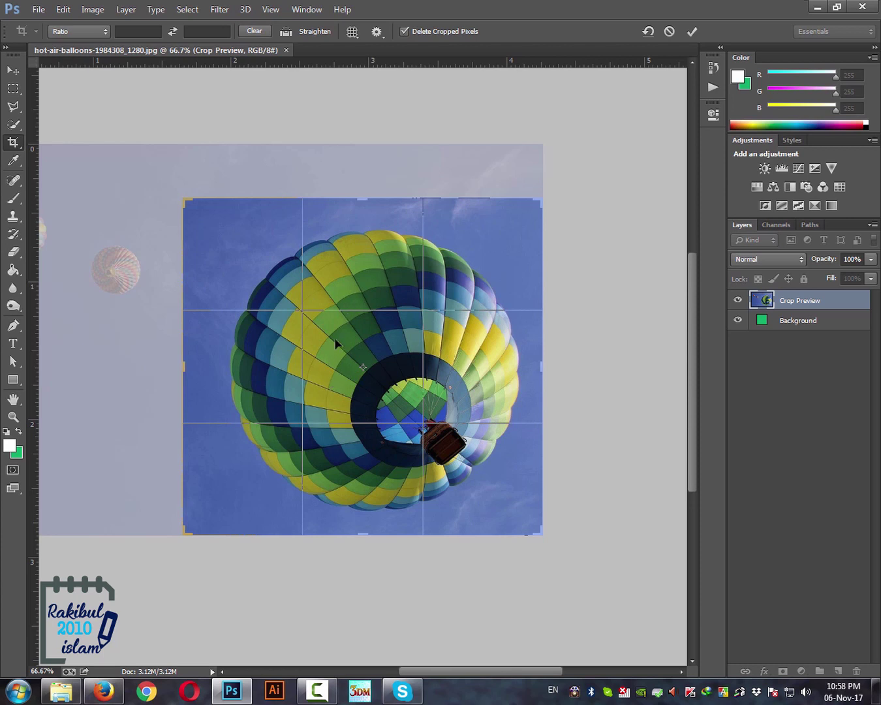
left_click(333, 337)
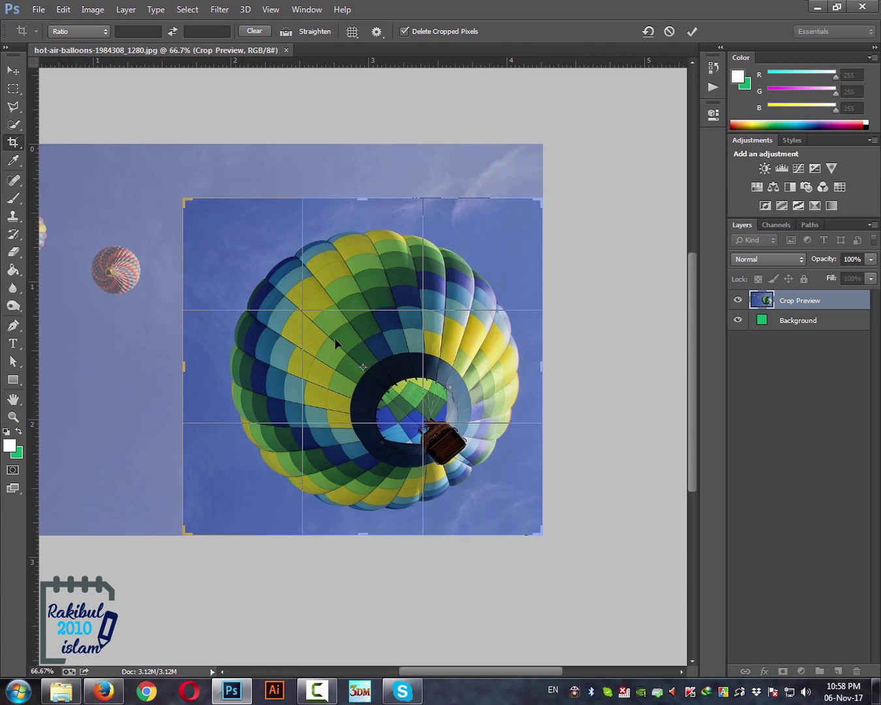
left_click_drag(334, 343, 333, 357)
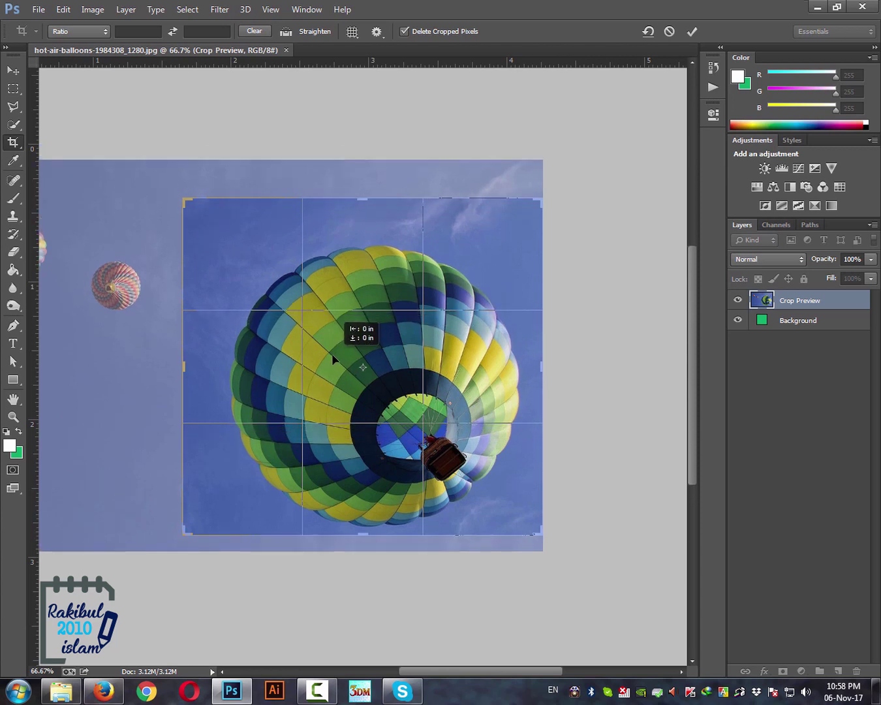
left_click_drag(333, 358, 332, 358)
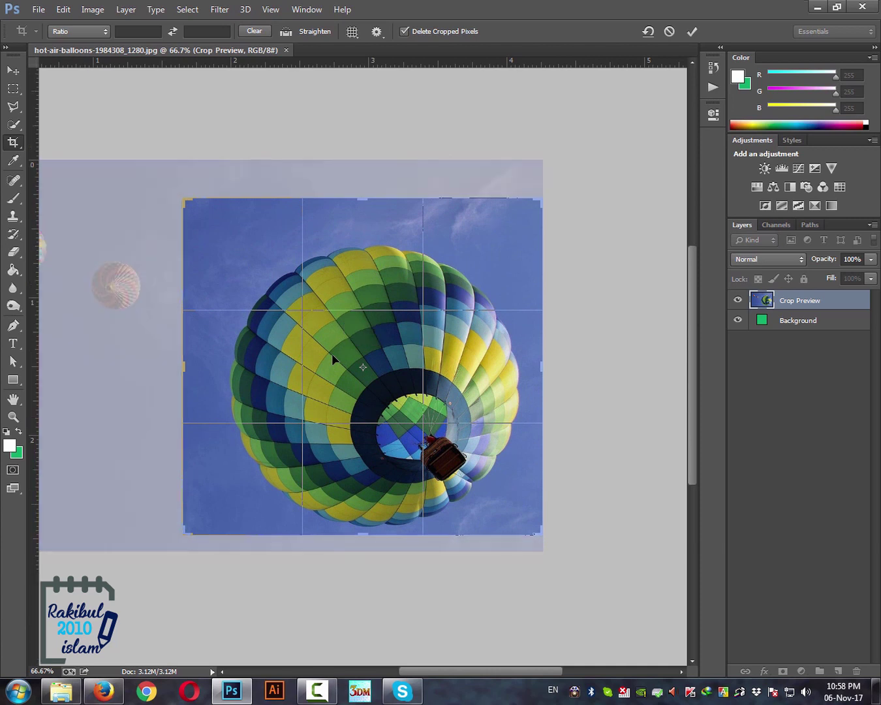
scroll(345, 343, "down", 1)
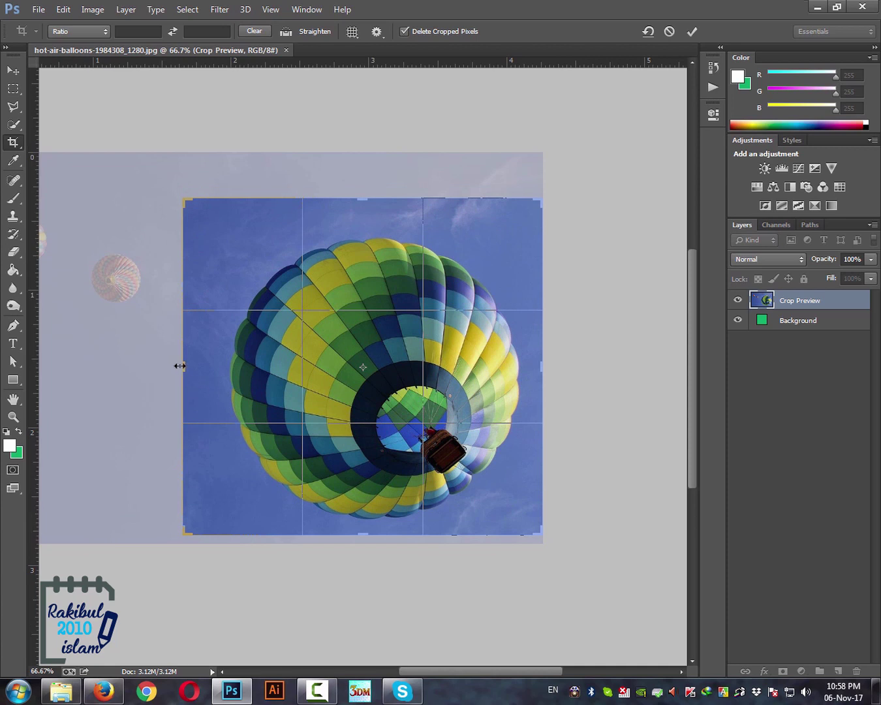
left_click_drag(183, 367, 189, 366)
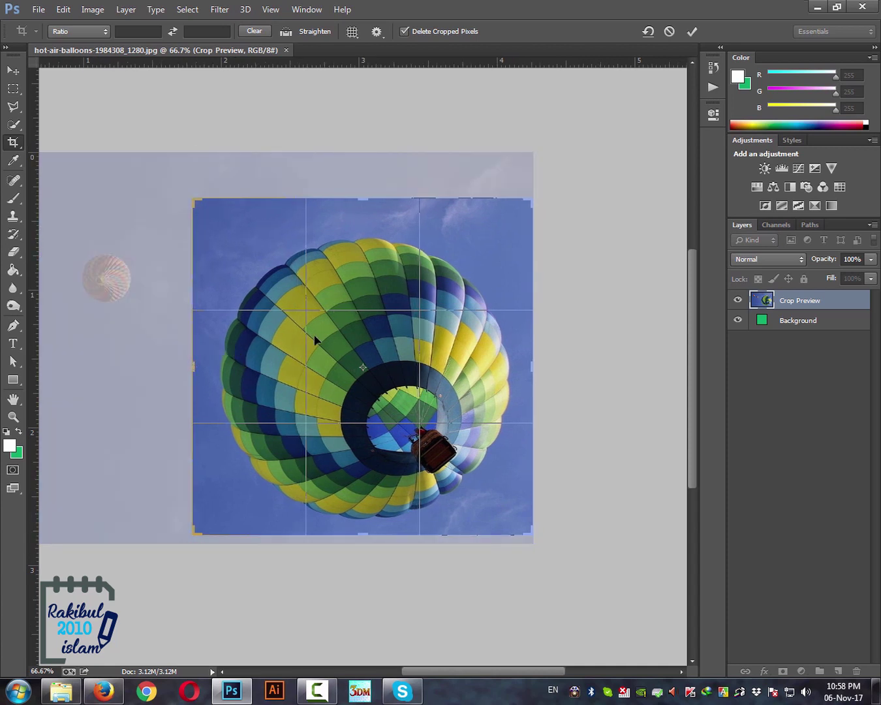
key("Return")
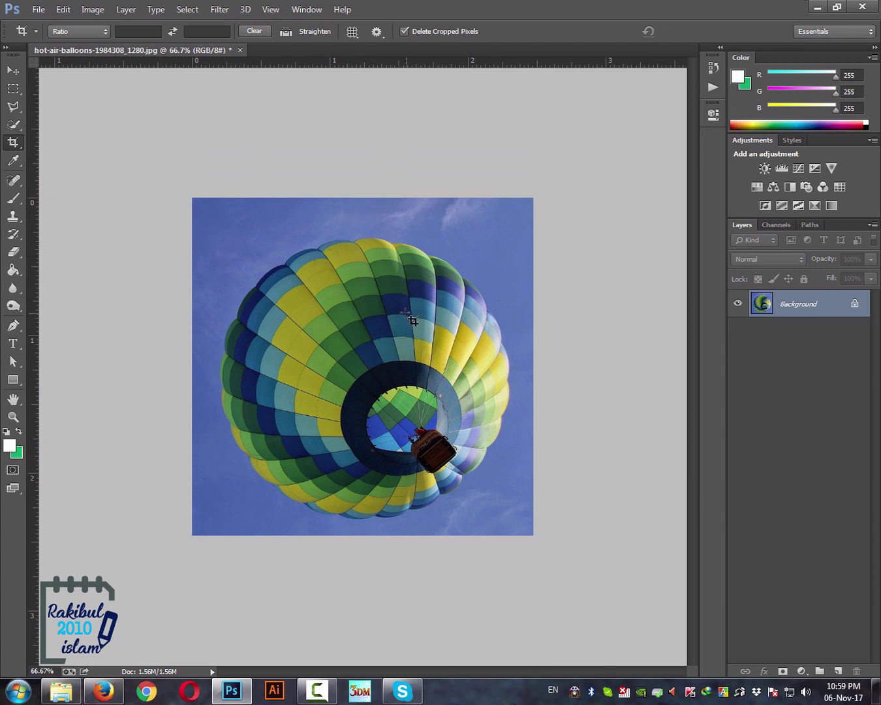
Save a copy as JPEG 'hot-air-balloons-1984308_1280 e' at Quality 8 (High)
left_click(39, 9)
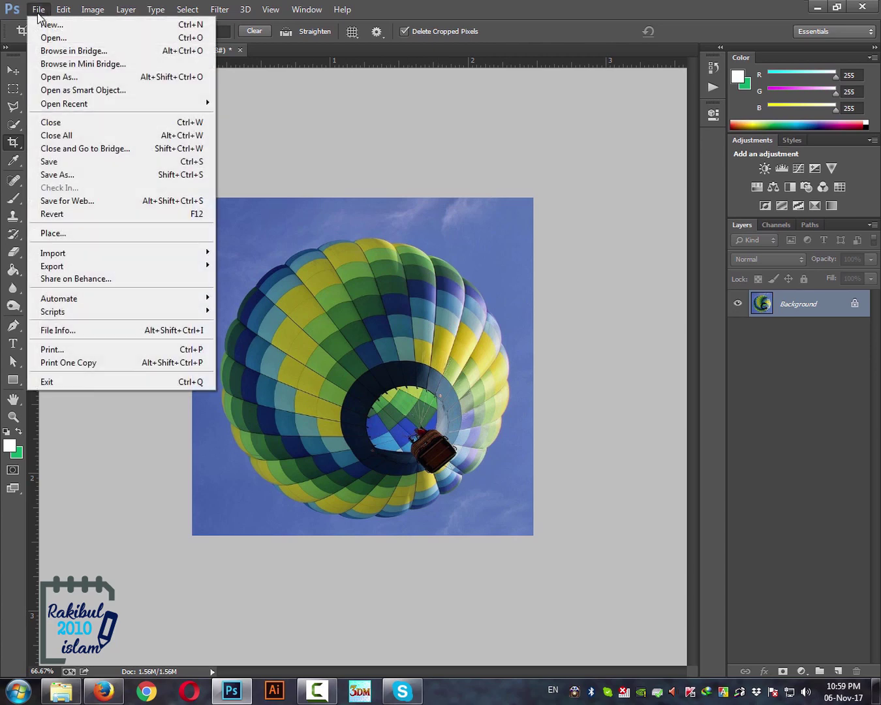
left_click(82, 176)
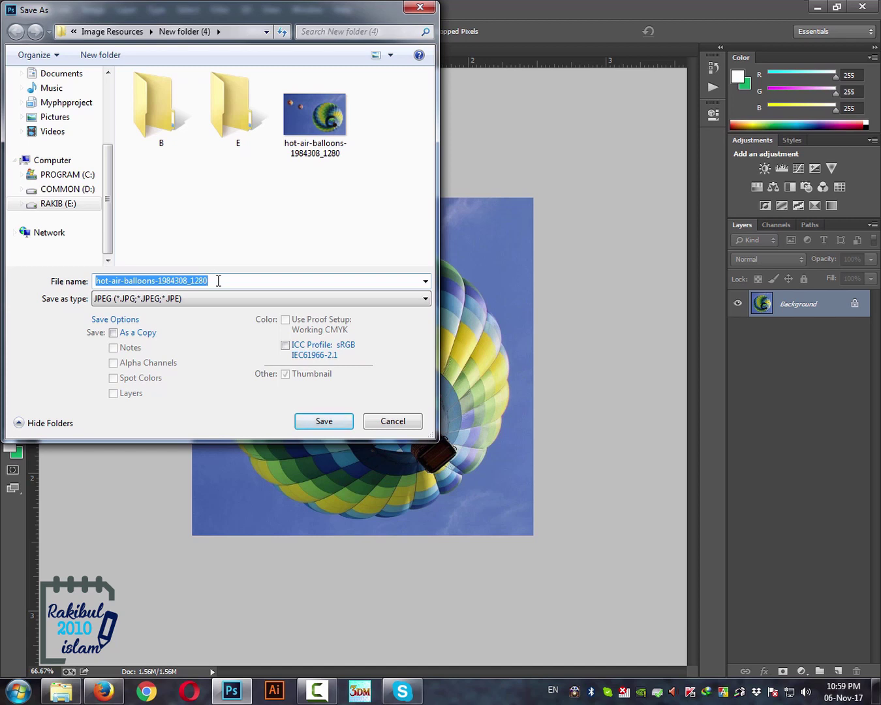
left_click(219, 281)
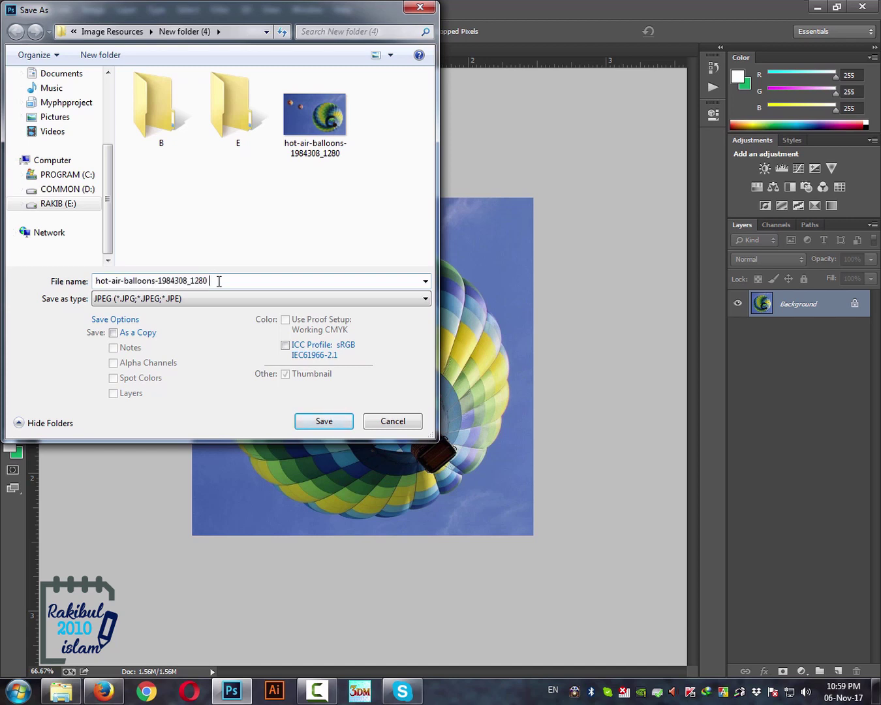
type("e")
left_click(313, 422)
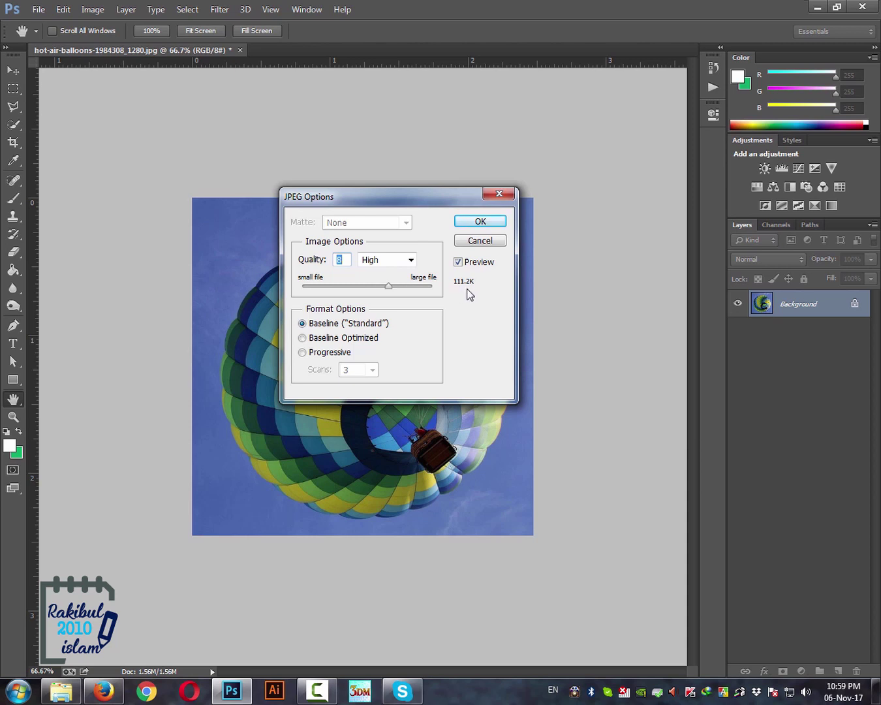
left_click(479, 221)
key("c")
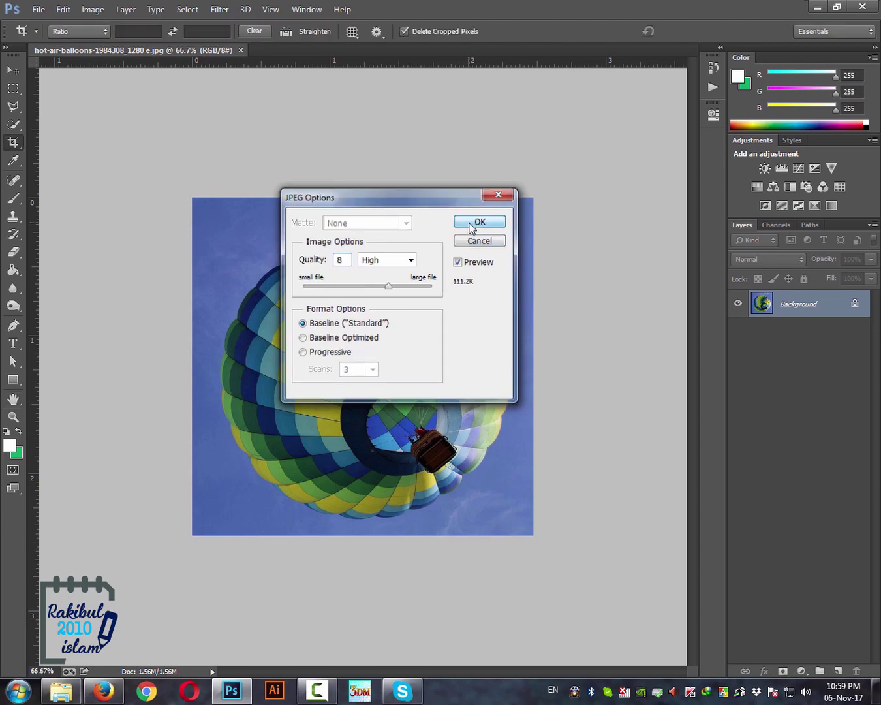
left_click(61, 690)
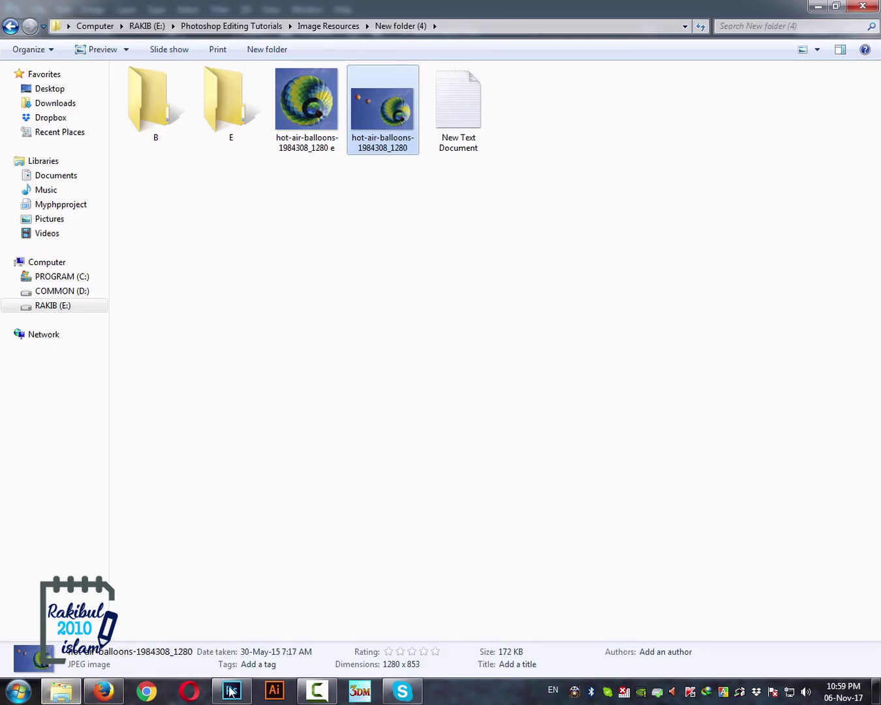
double_click(323, 115)
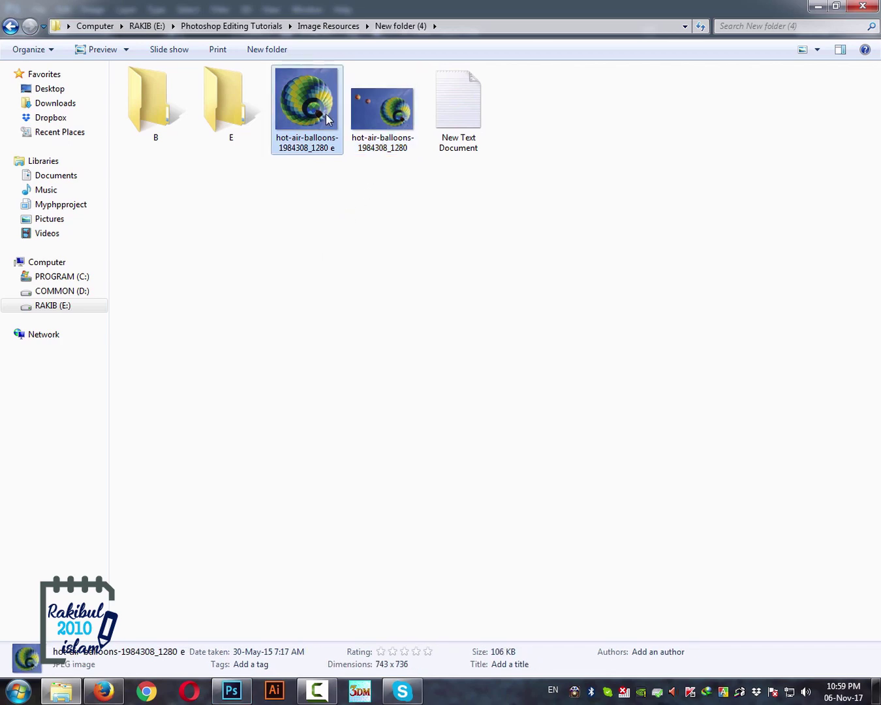
left_click(858, 9)
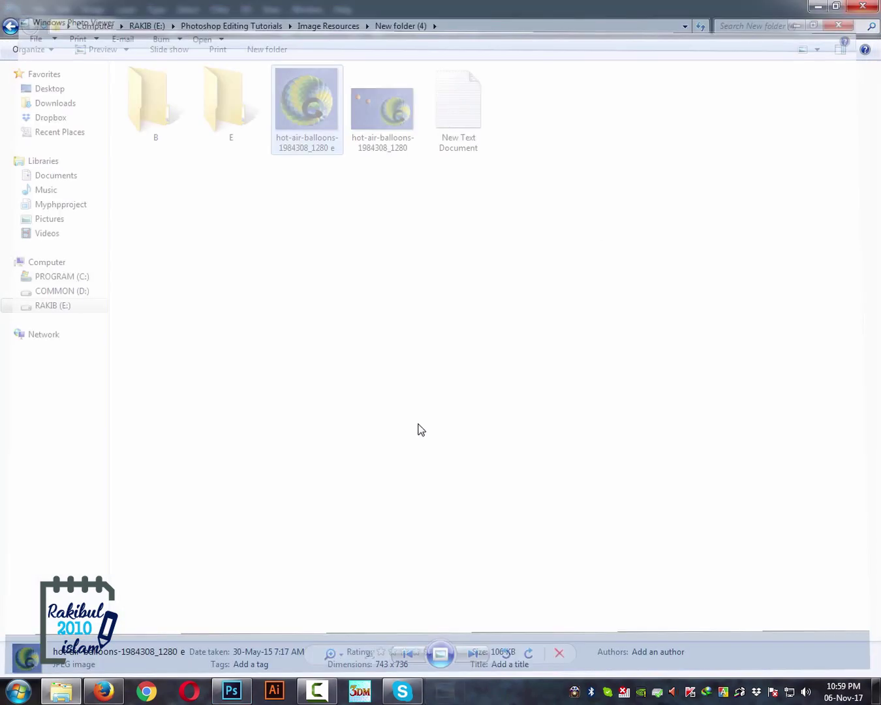
left_click(232, 690)
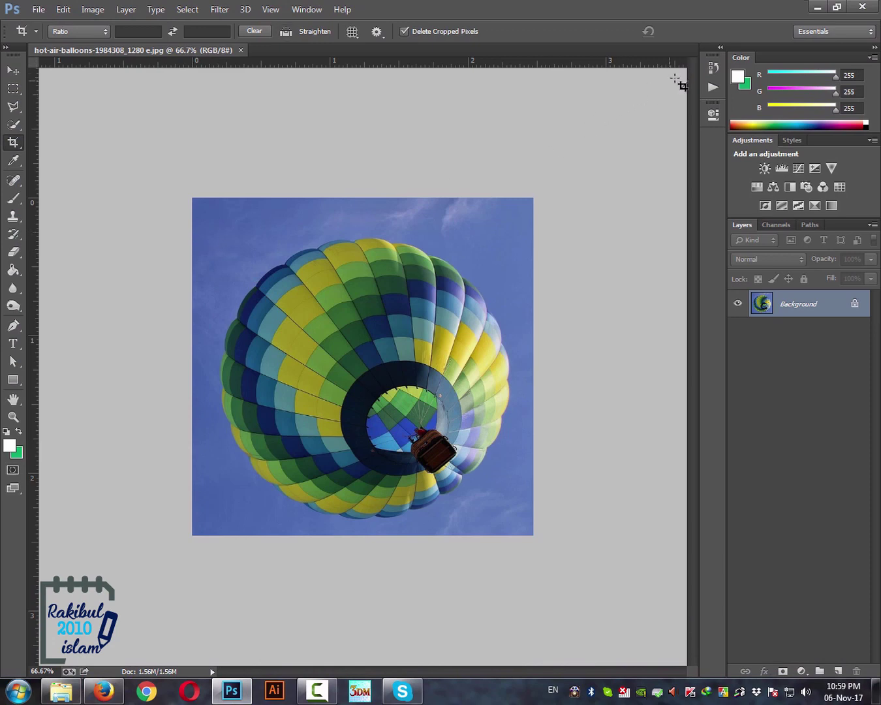
Undo the square crop and set the crop preset to Original Ratio
key("ctrl+z")
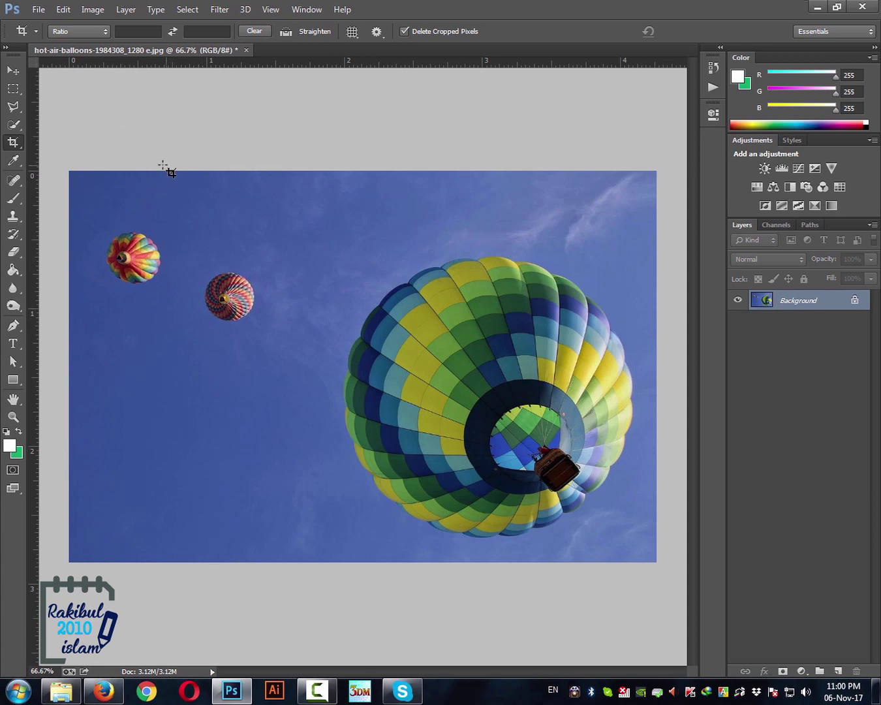
left_click(78, 30)
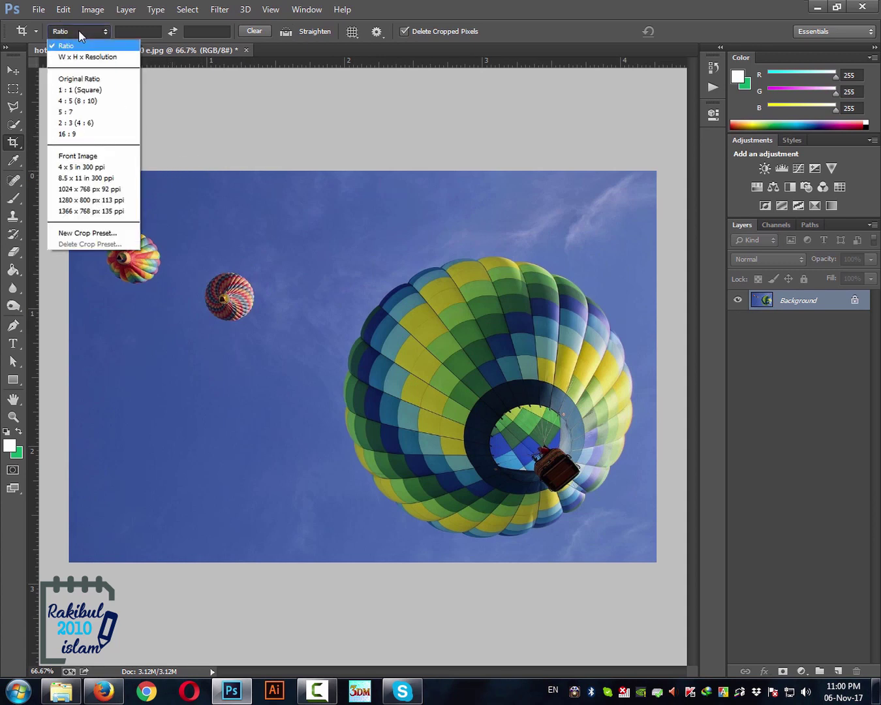
left_click(86, 78)
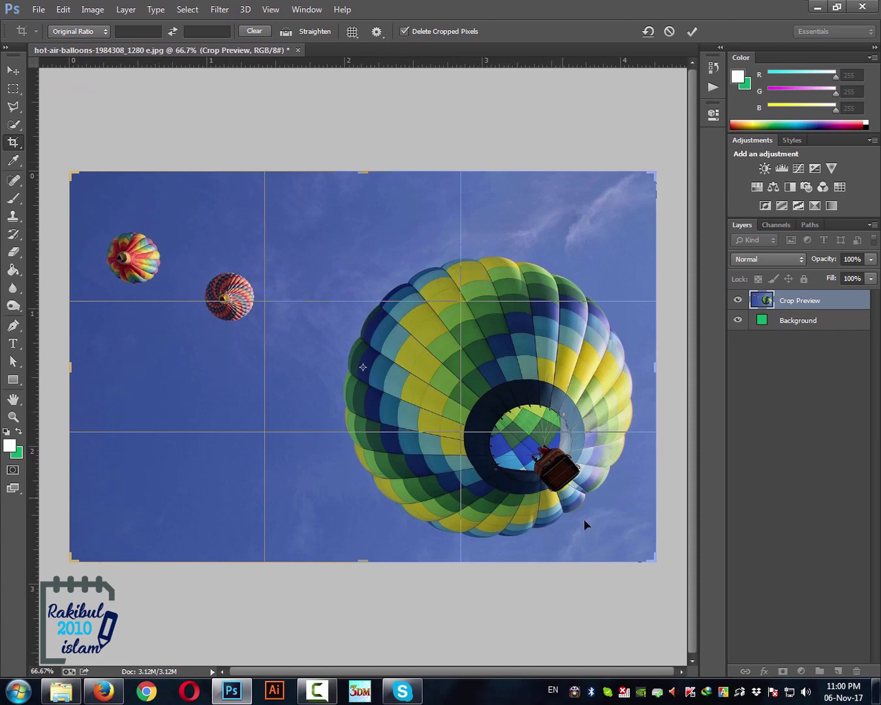
Apply a wide crop around the two small balloons, then undo it
left_click_drag(652, 561, 525, 505)
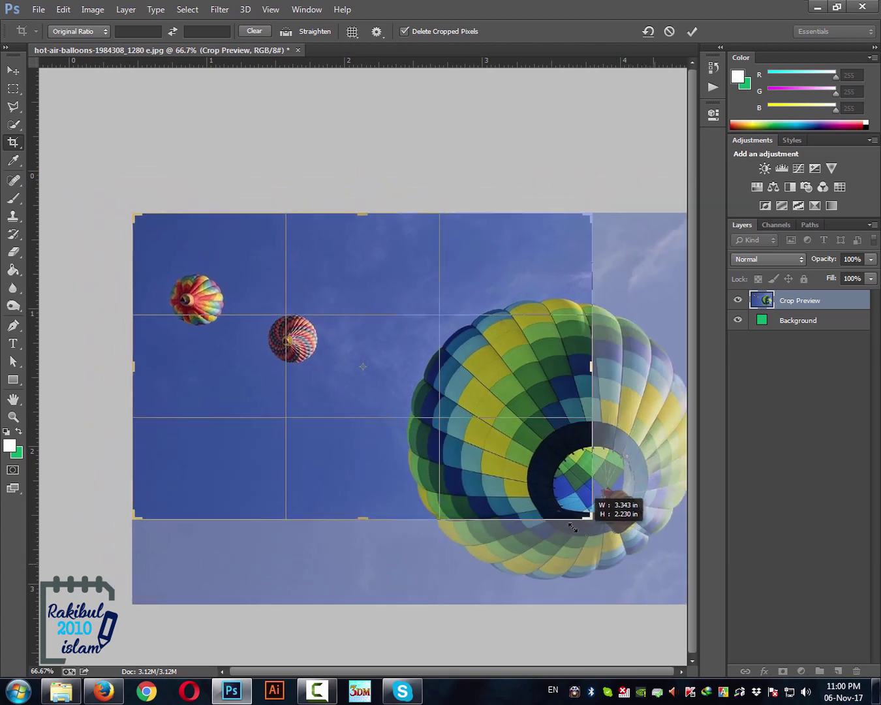
mouse_move(376, 368)
left_mouse_down()
mouse_move(337, 351)
mouse_move(282, 283)
mouse_move(321, 324)
mouse_move(354, 329)
mouse_move(338, 315)
mouse_move(273, 299)
left_mouse_up()
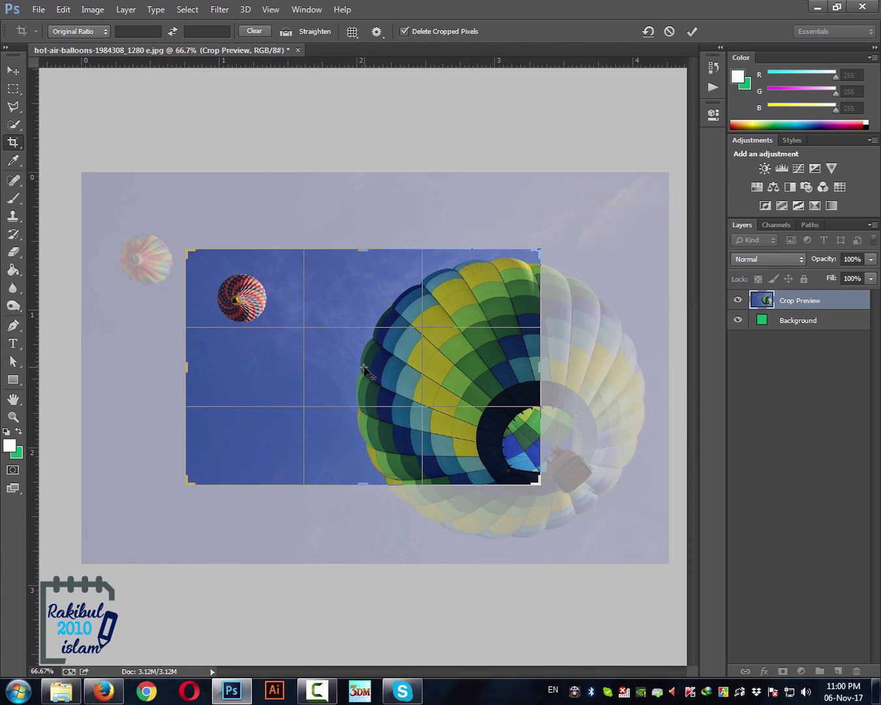
left_click(342, 358)
mouse_move(364, 386)
left_mouse_down()
mouse_move(297, 407)
mouse_move(465, 443)
mouse_move(465, 461)
left_mouse_up()
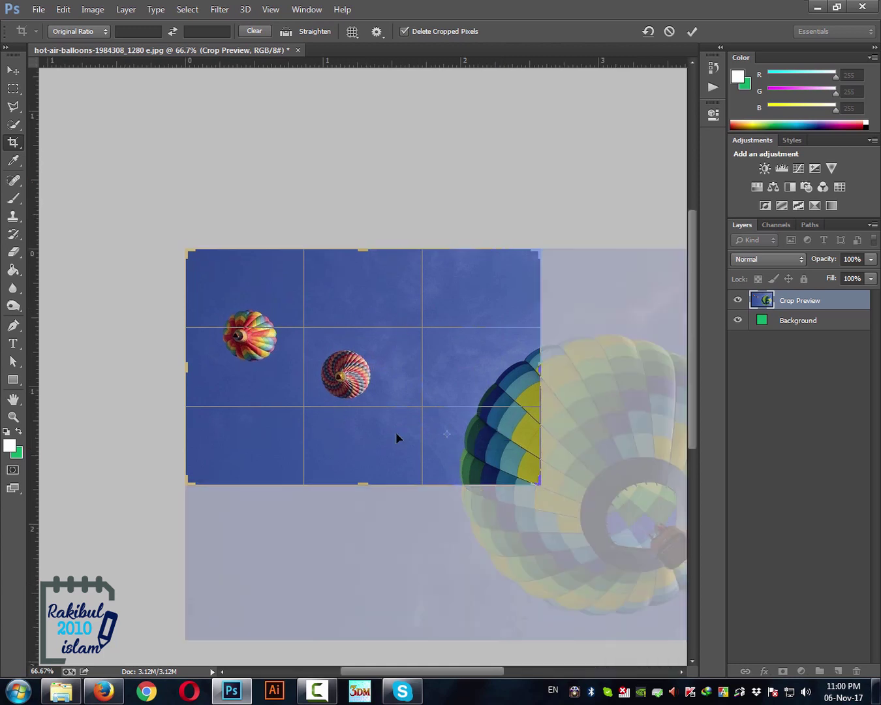
key("Return")
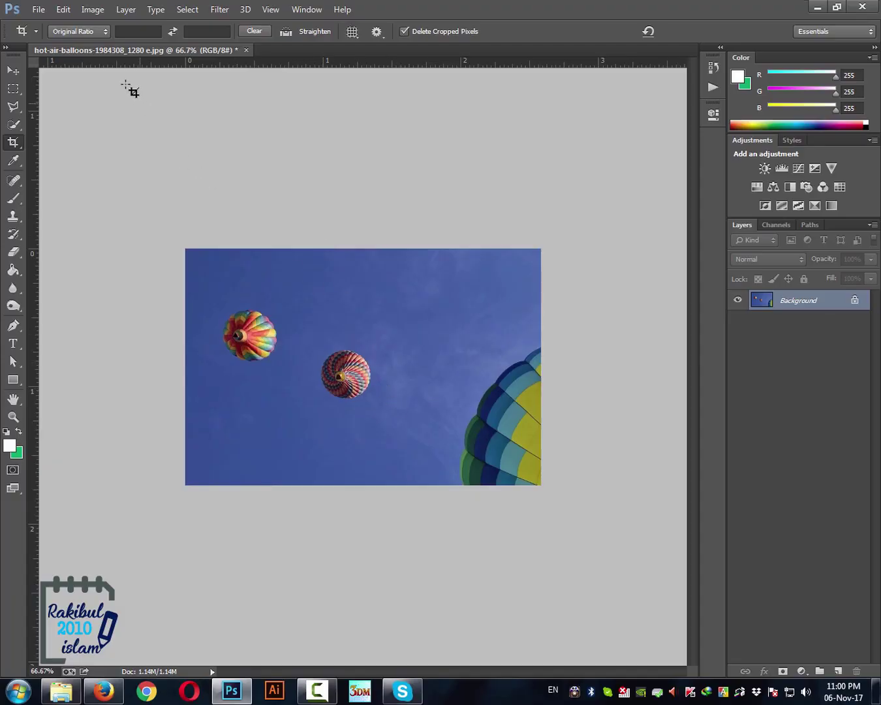
key("ctrl+z")
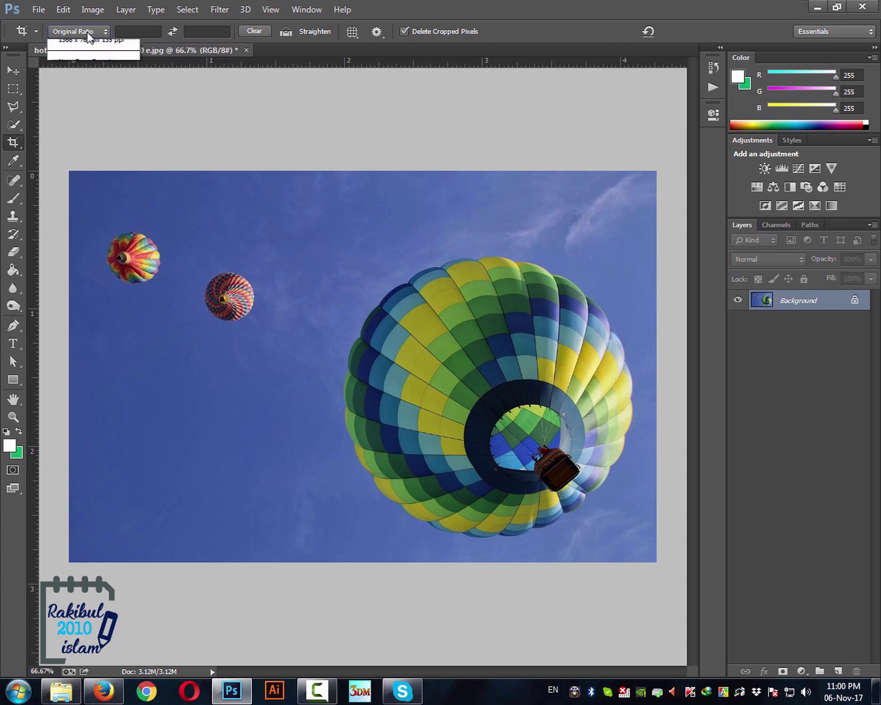
Choose the W x H x Resolution crop preset with width and height of 300 px
left_click(88, 32)
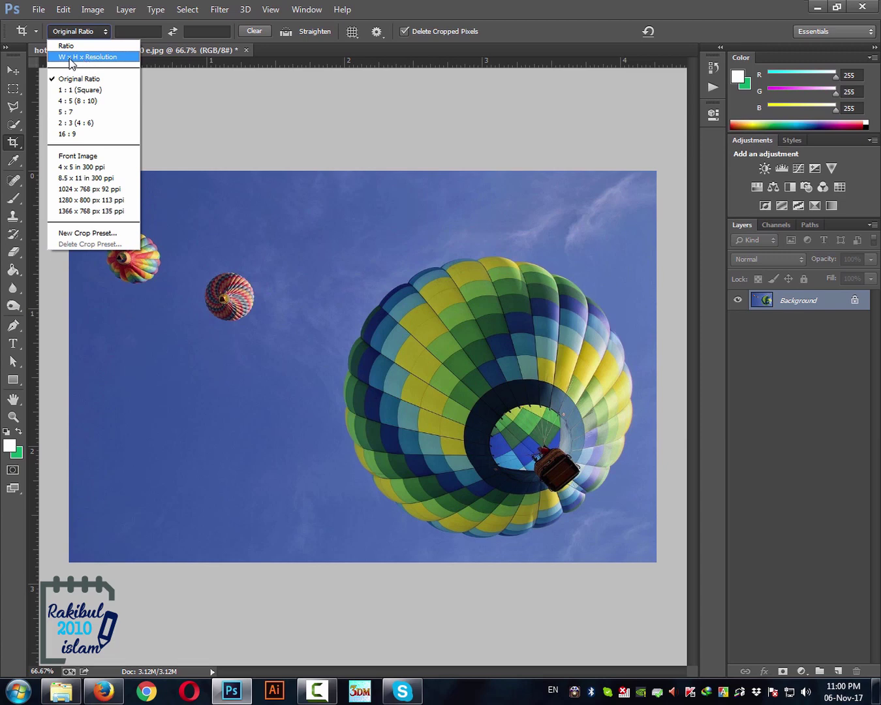
left_click(90, 59)
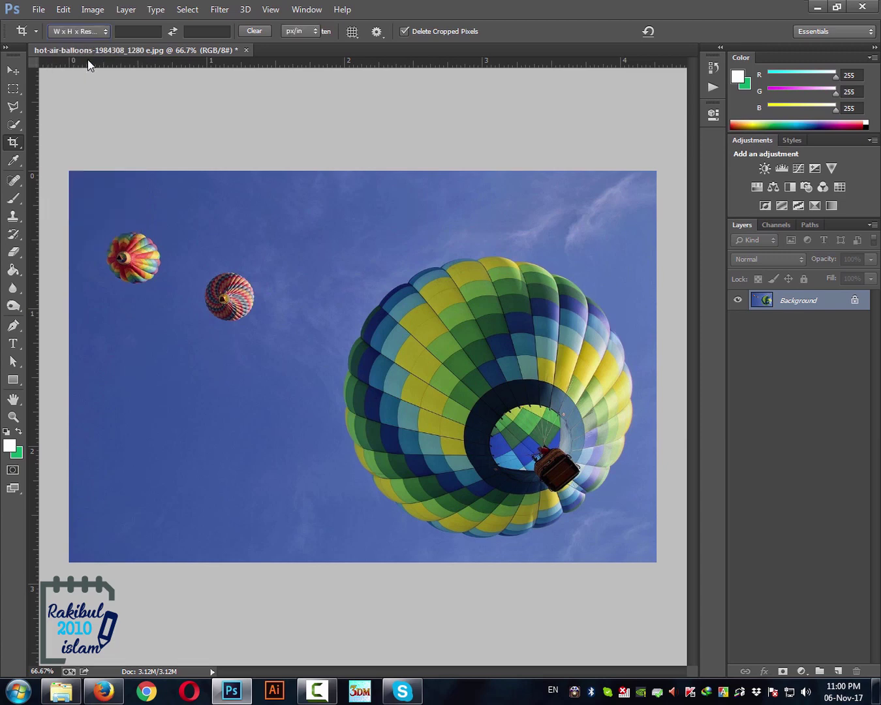
left_click(144, 31)
type("3")
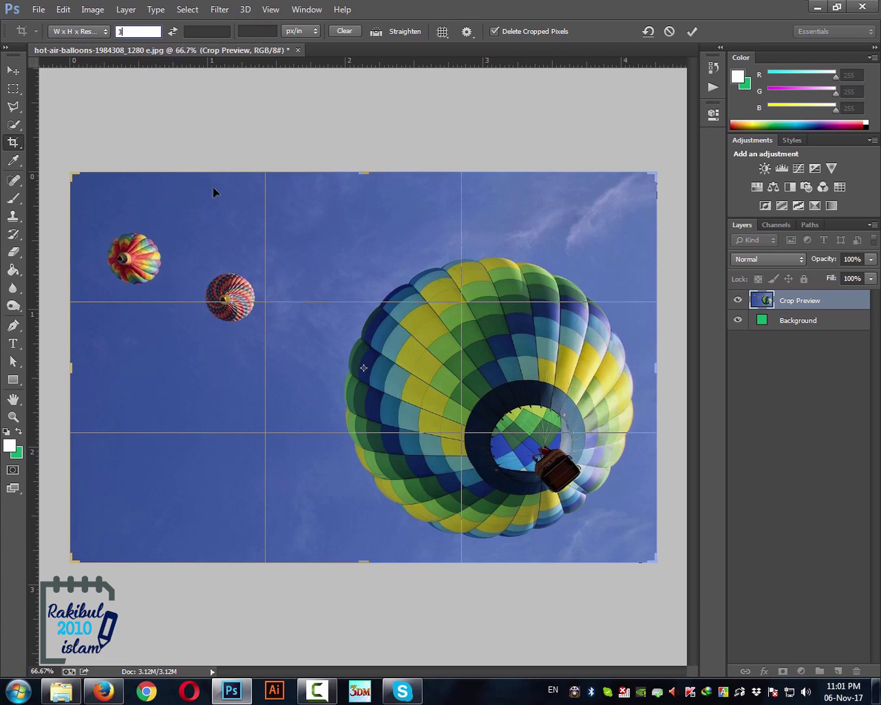
key("BackSpace")
type("300")
type("px")
left_click(202, 31)
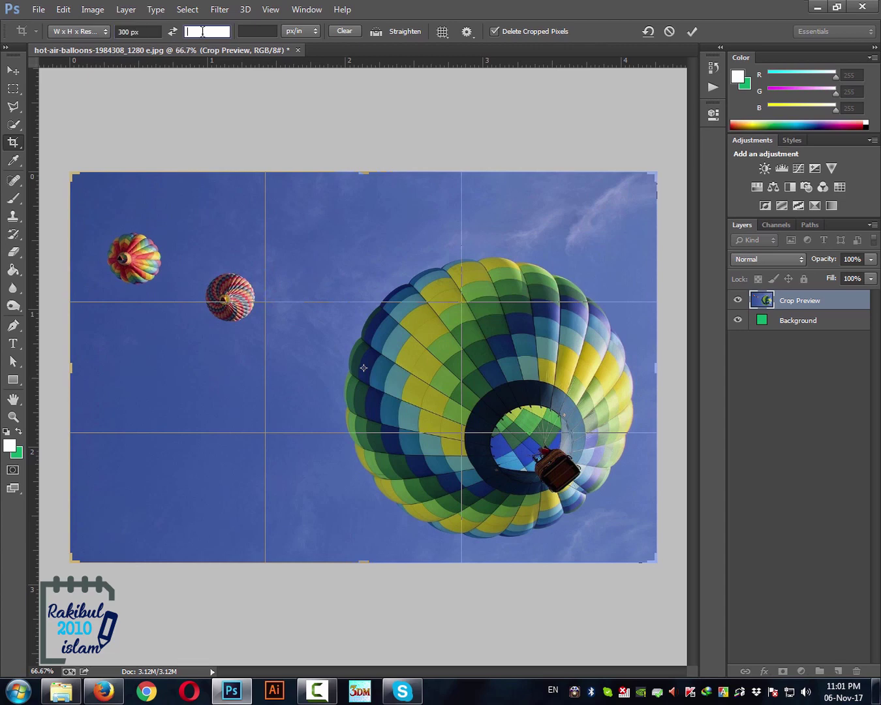
type("3")
type("00")
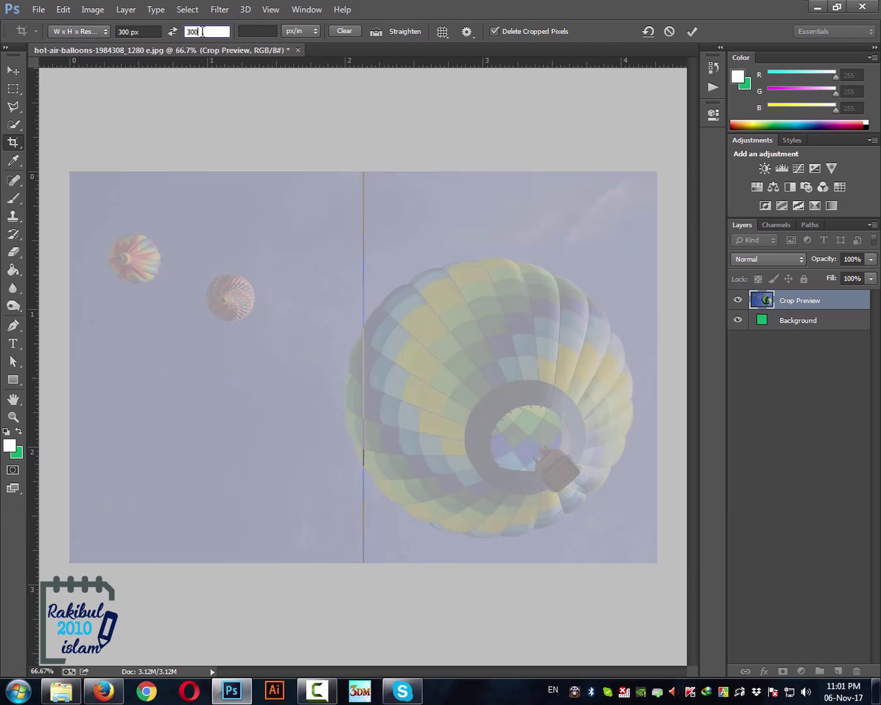
type("px")
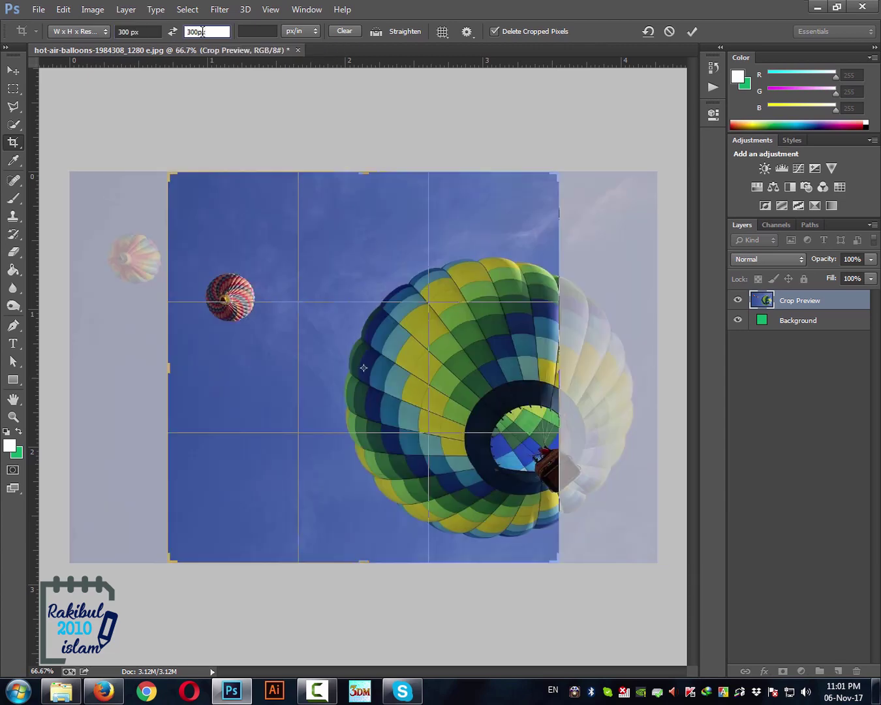
Set the crop resolution to 300 px/in, position the photo and apply the 300×300 crop
left_click(259, 31)
type("3")
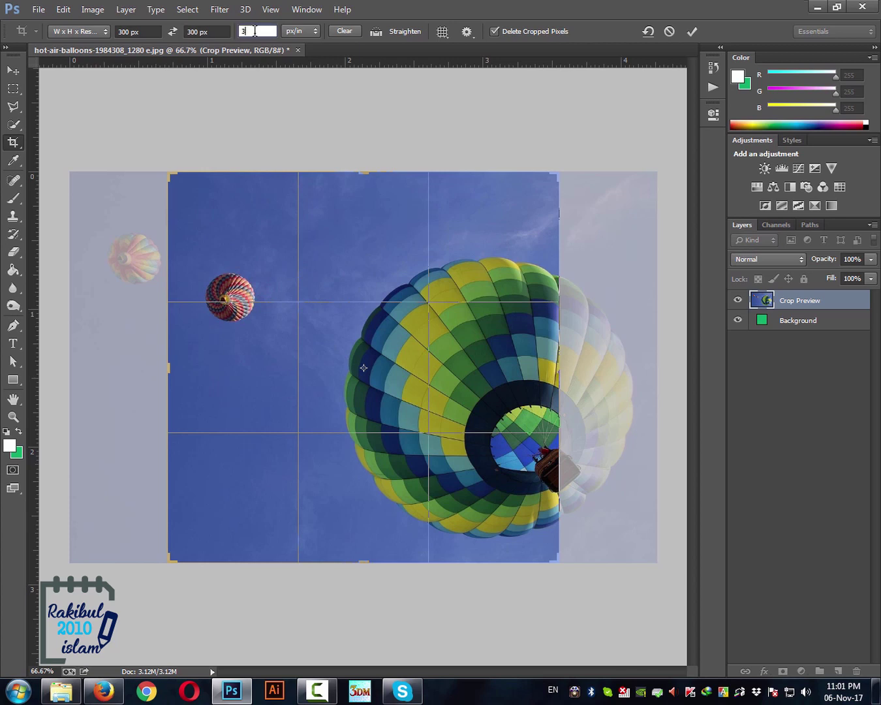
type("00")
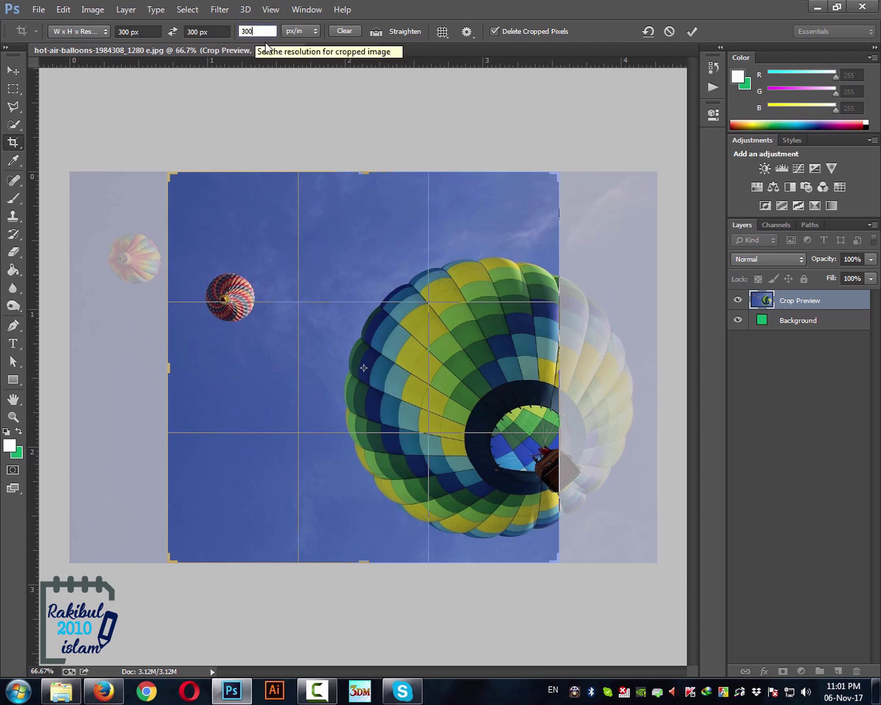
left_click_drag(261, 32, 238, 36)
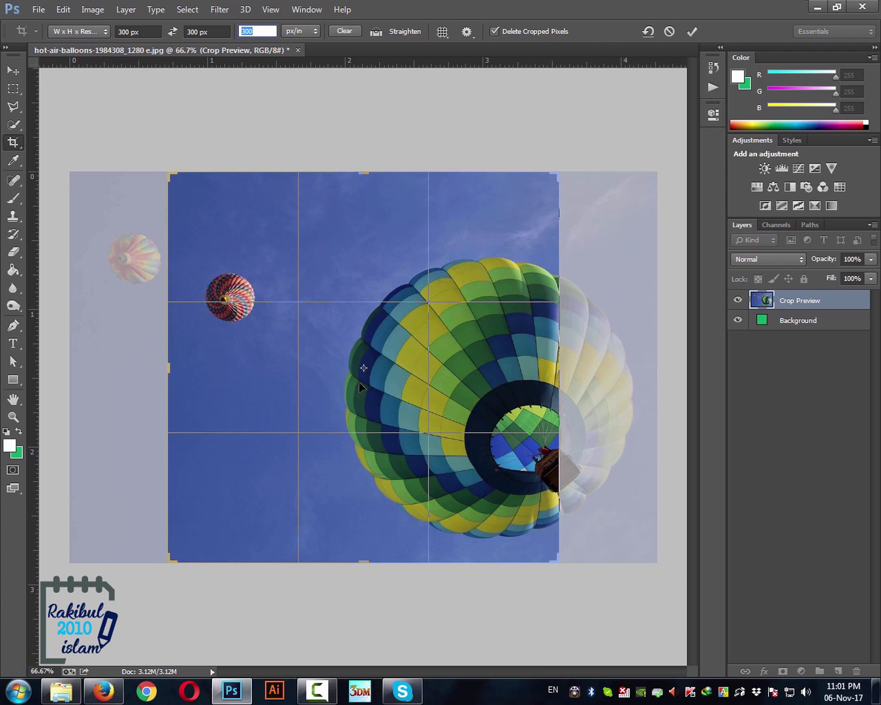
mouse_move(360, 381)
left_mouse_down()
mouse_move(293, 384)
mouse_move(359, 383)
left_mouse_up()
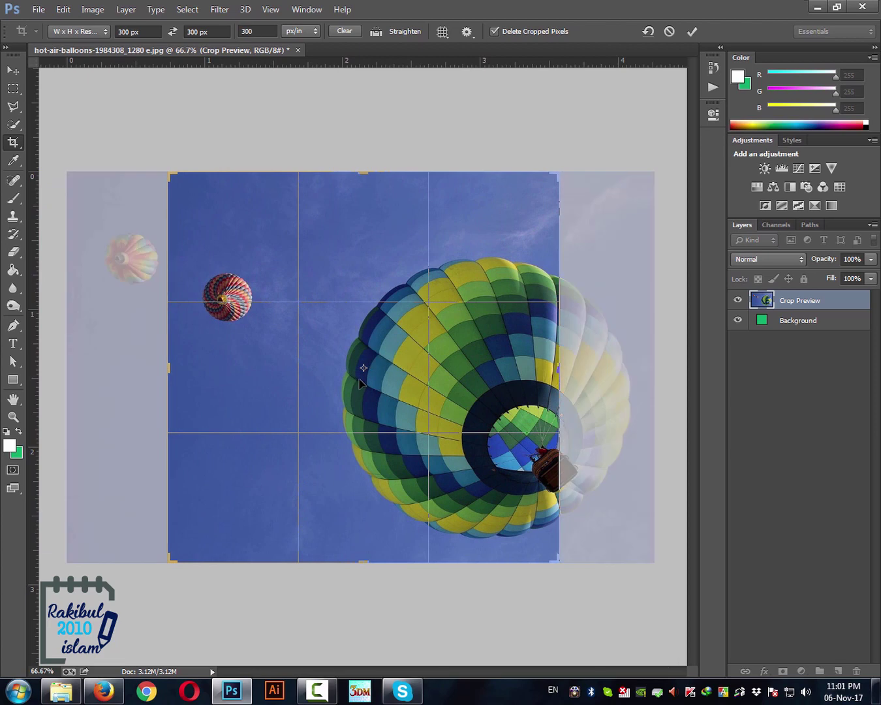
key("Return")
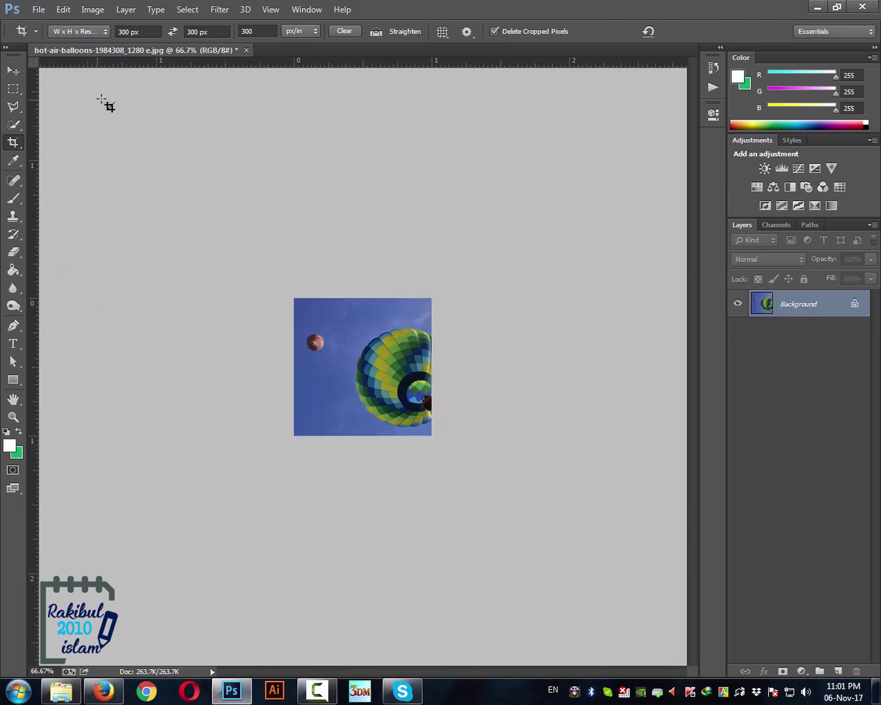
left_click(84, 15)
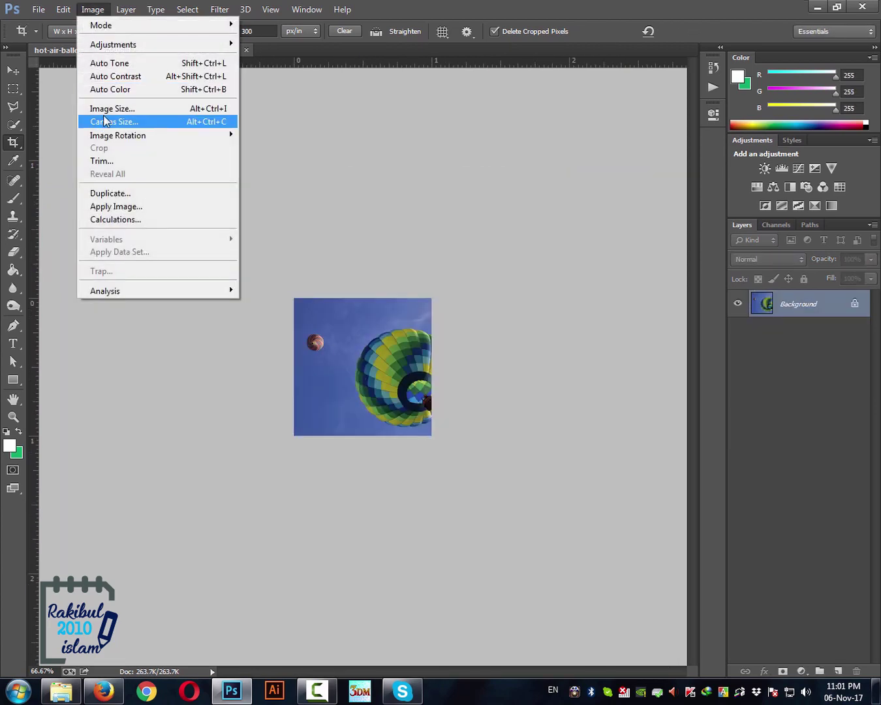
left_click(125, 110)
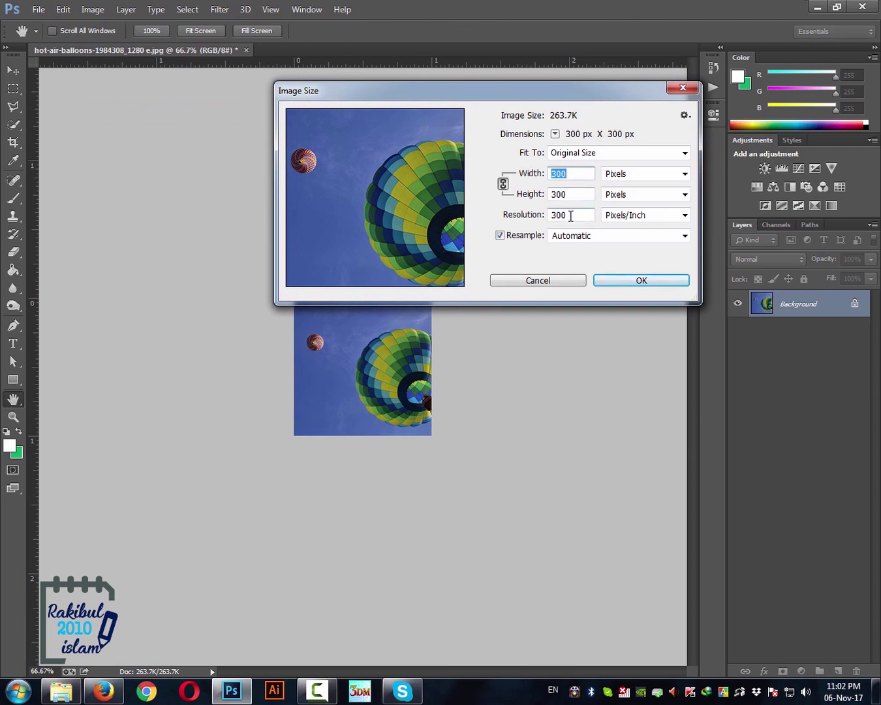
left_click(620, 286)
key("c")
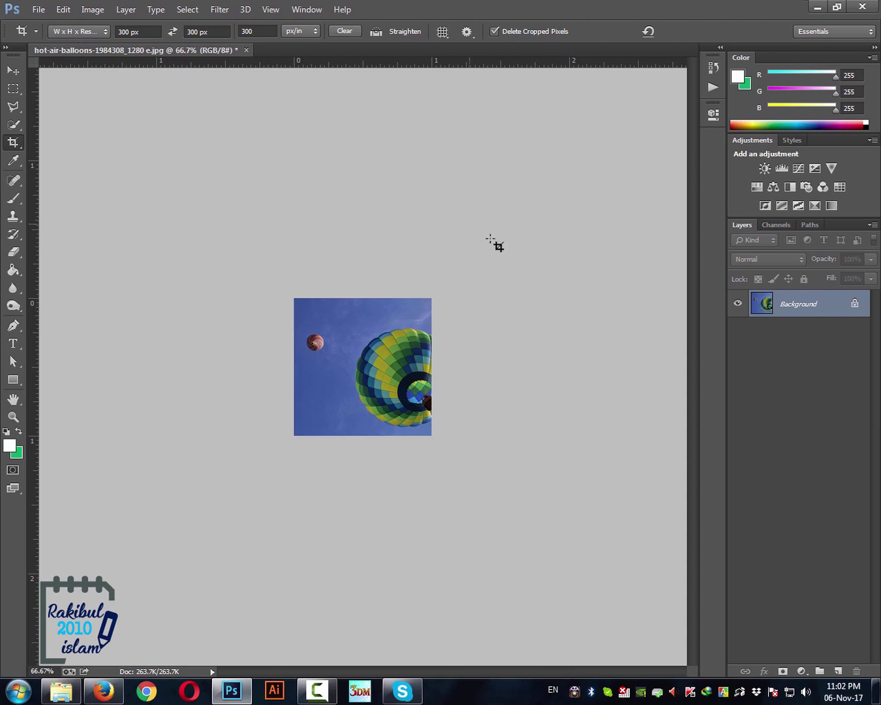
Undo the 300×300 crop, clear fixed dimensions and crop a square around the large balloon
key("ctrl+z")
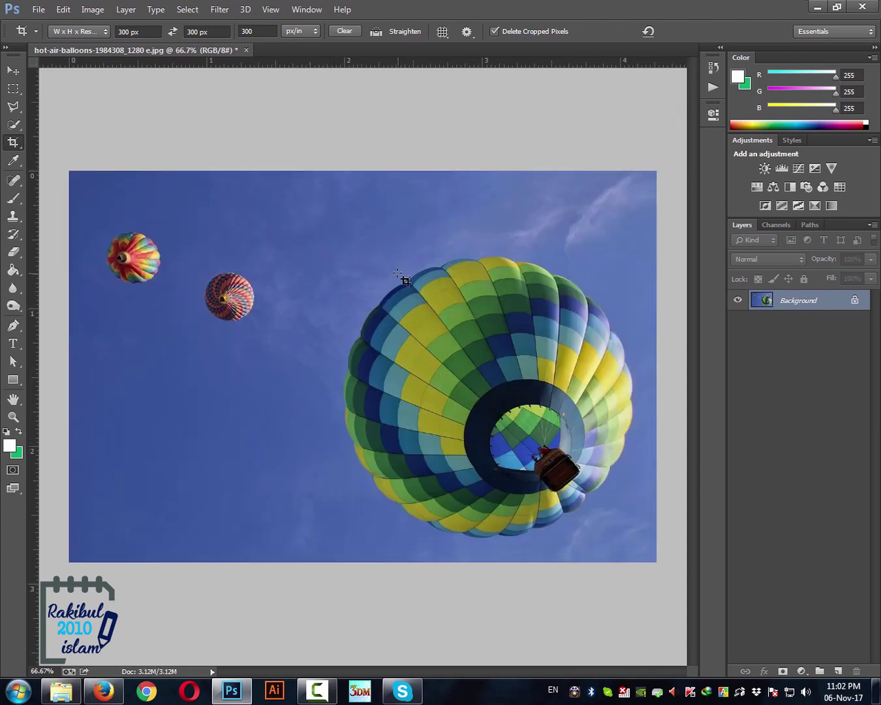
left_click(375, 283)
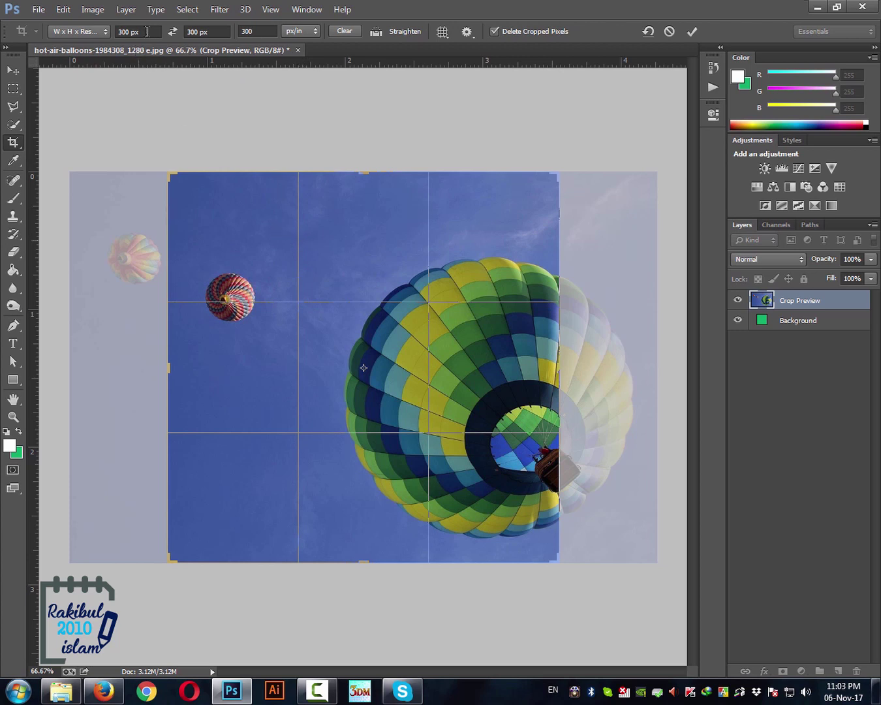
left_click(342, 32)
left_click_drag(560, 367, 609, 368)
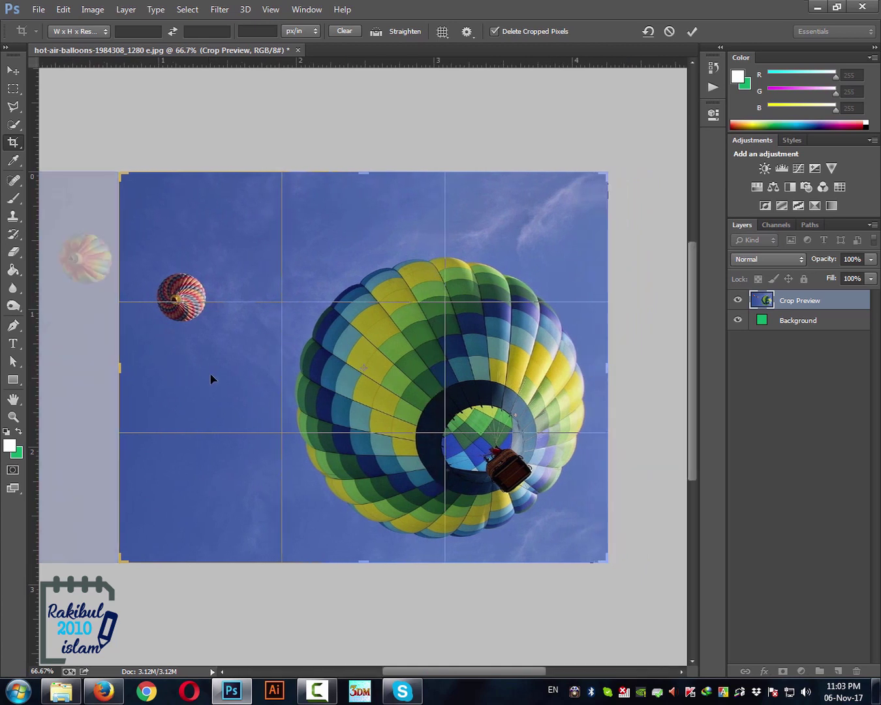
left_click_drag(120, 367, 185, 374)
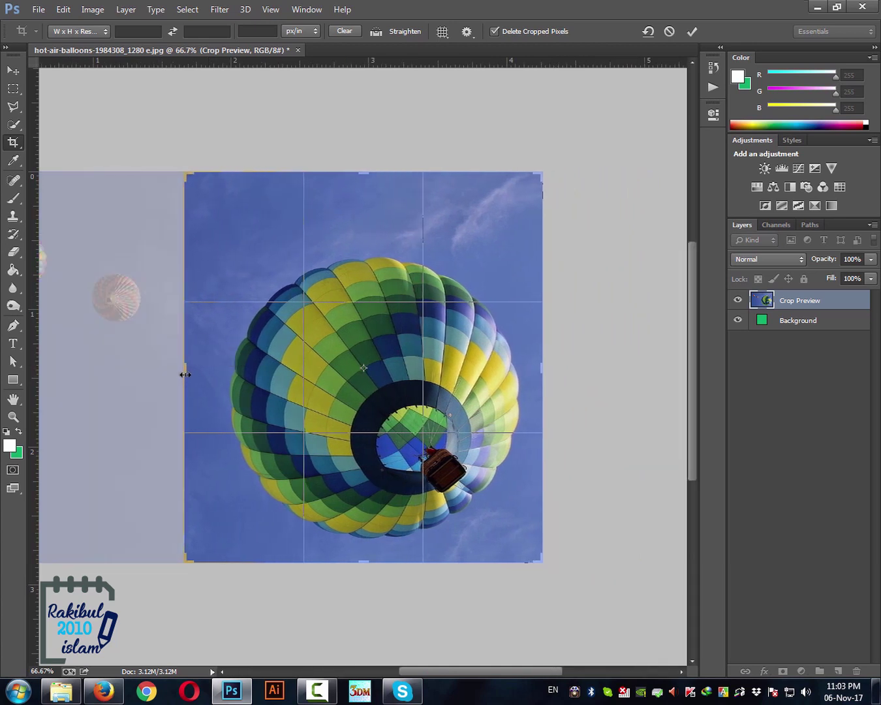
left_click_drag(364, 178, 367, 212)
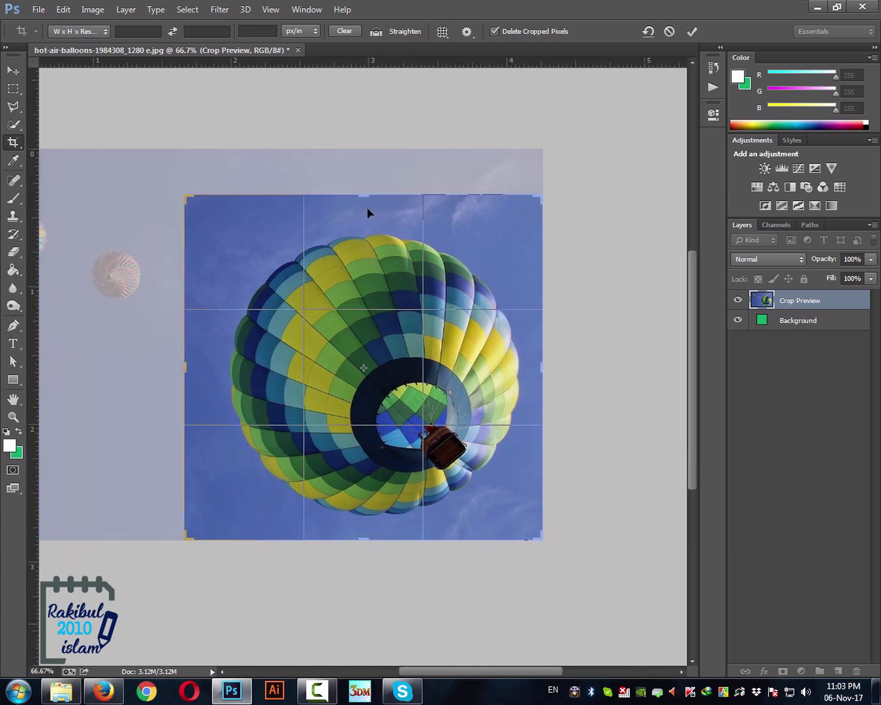
key("Return")
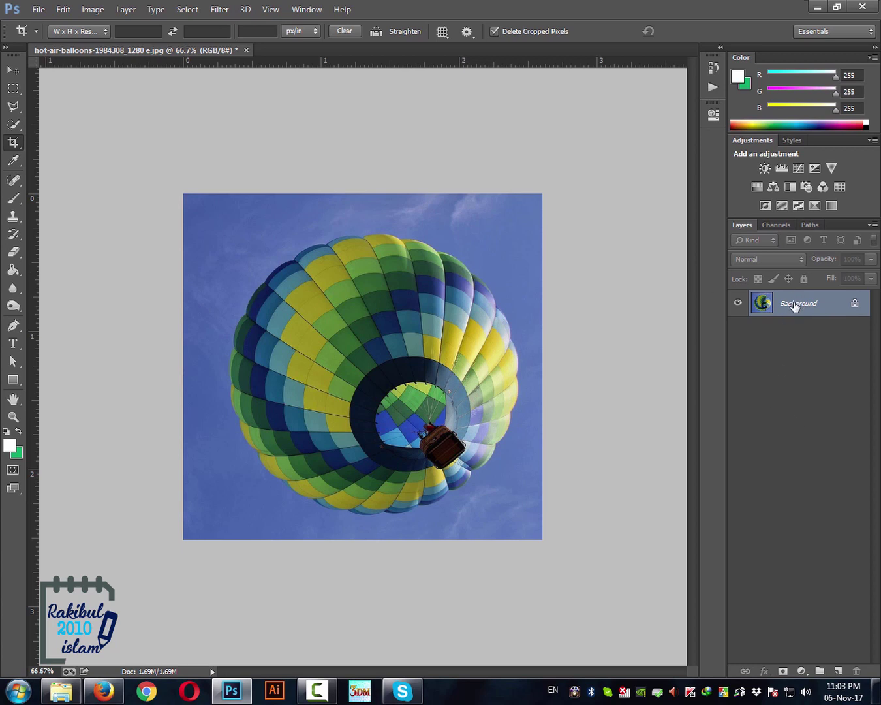
Convert the locked Background into a normal Layer 0
double_click(795, 306)
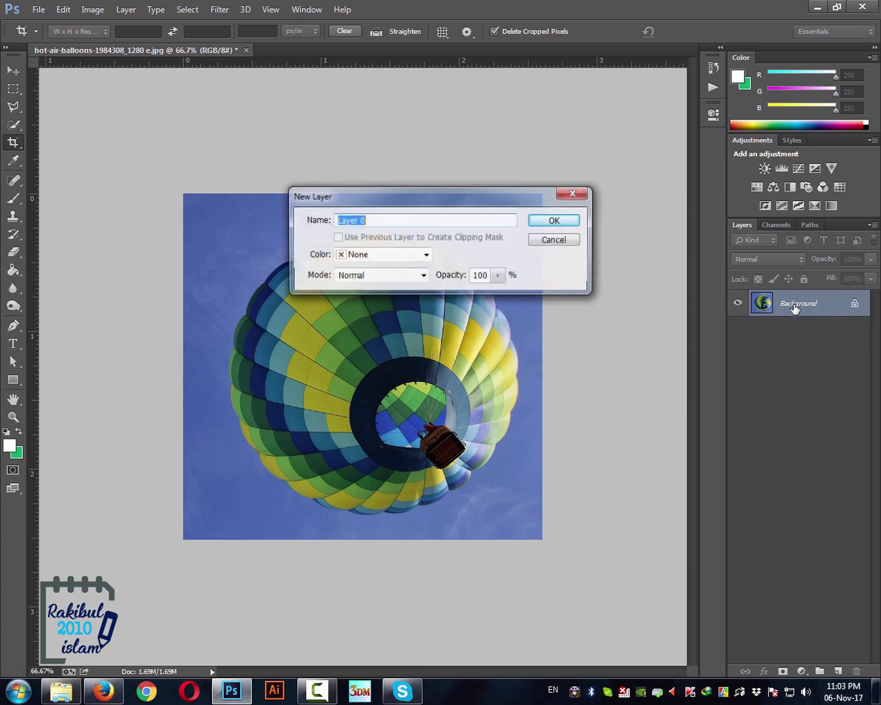
left_click(561, 224)
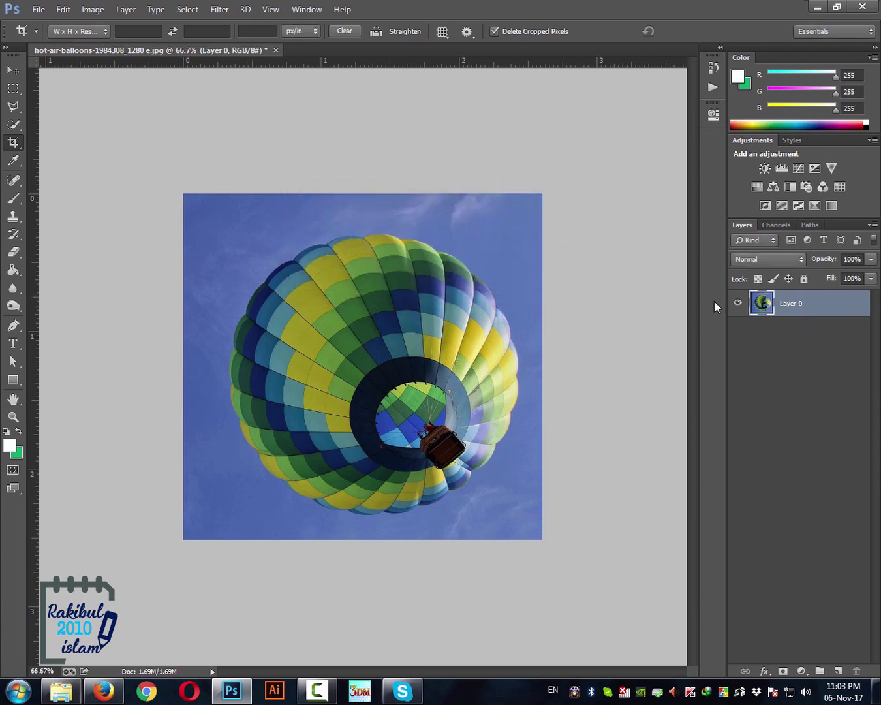
scroll(489, 312, "down", 3)
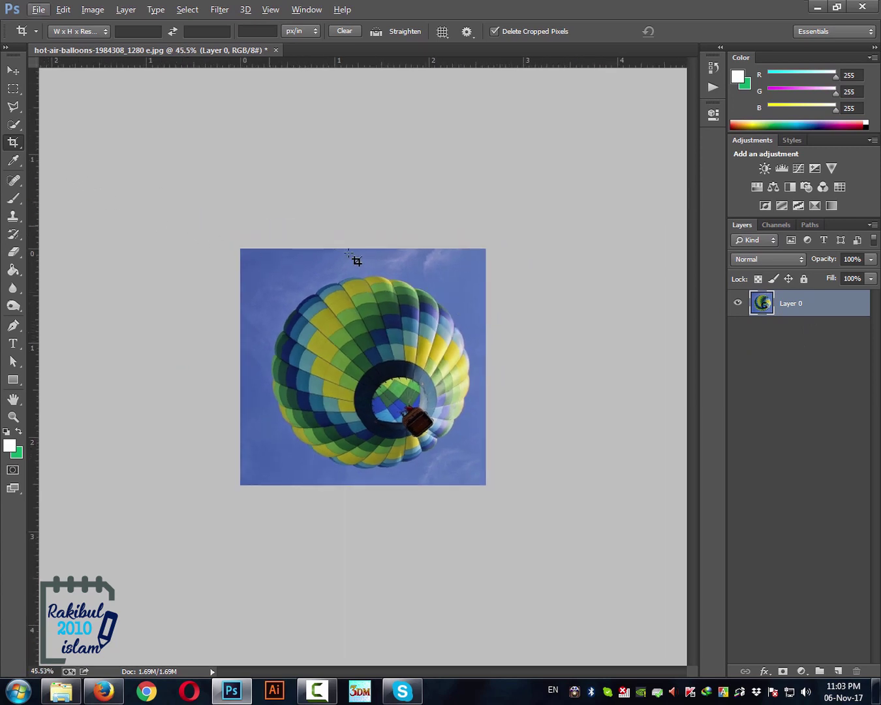
Crop outward to extend the canvas right and upward with transparent space
left_click(379, 340)
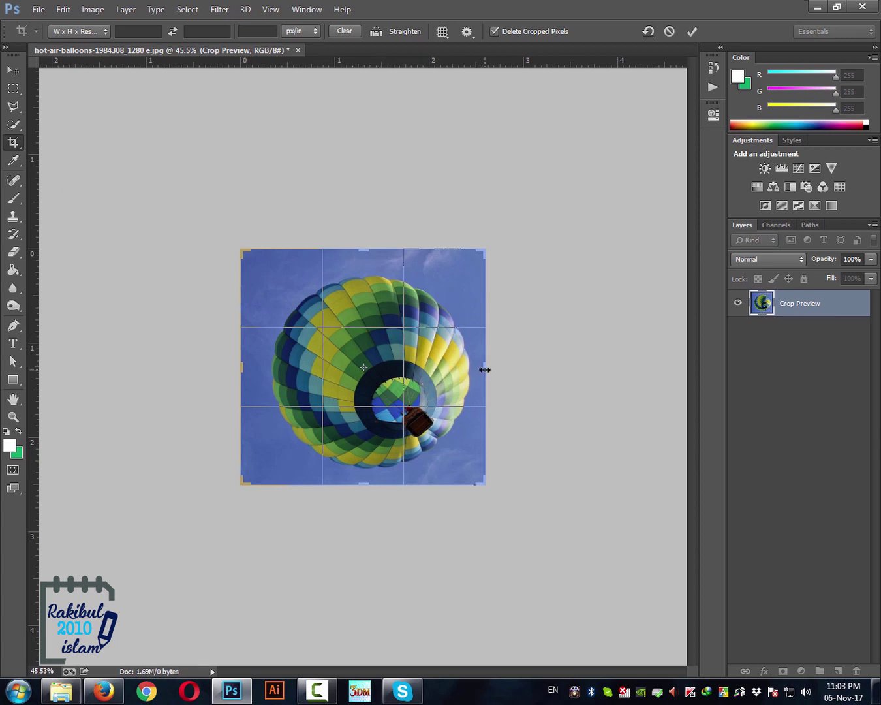
left_click_drag(485, 369, 607, 367)
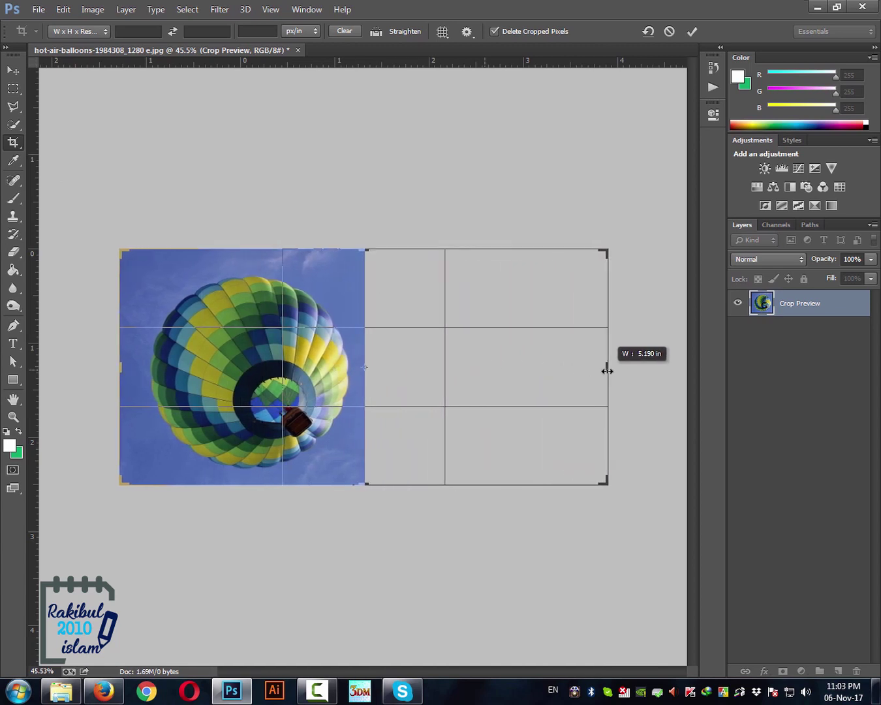
left_click_drag(363, 253, 363, 113)
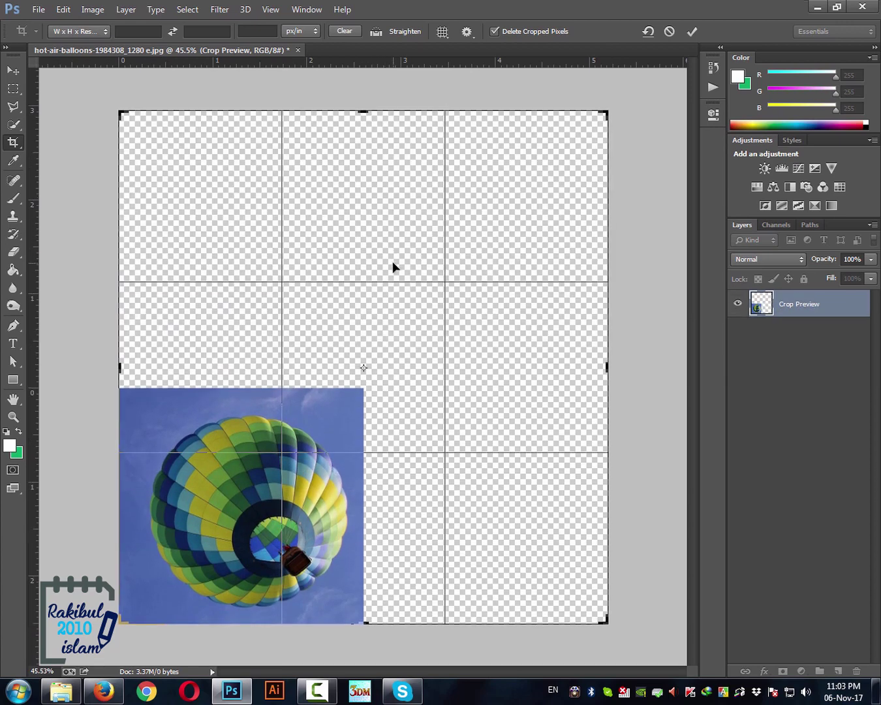
left_click_drag(607, 368, 613, 371)
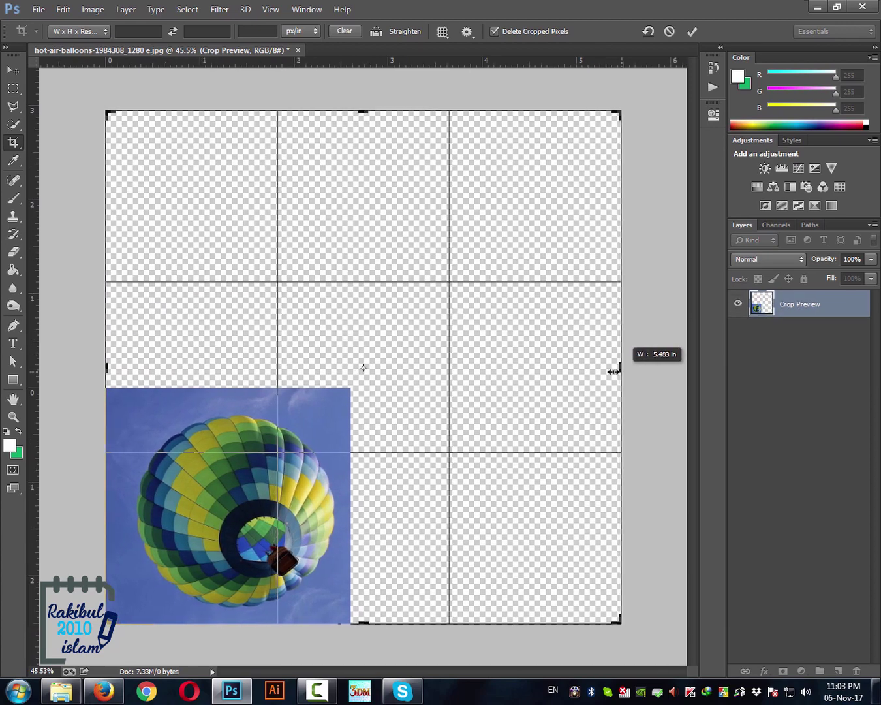
key("Return")
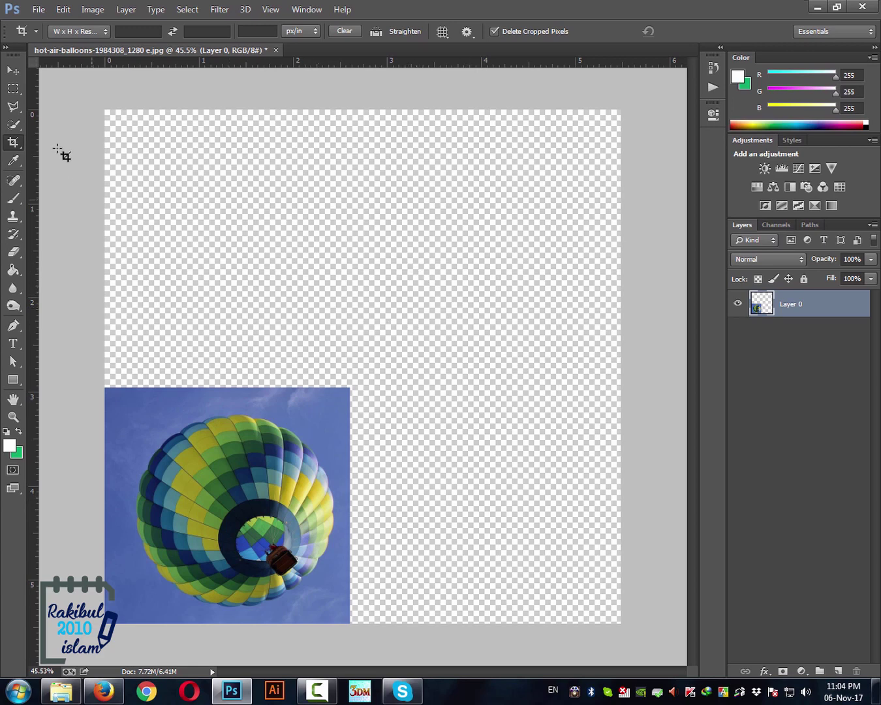
Crop the top edge back down so only the square balloon image remains
left_click(15, 70)
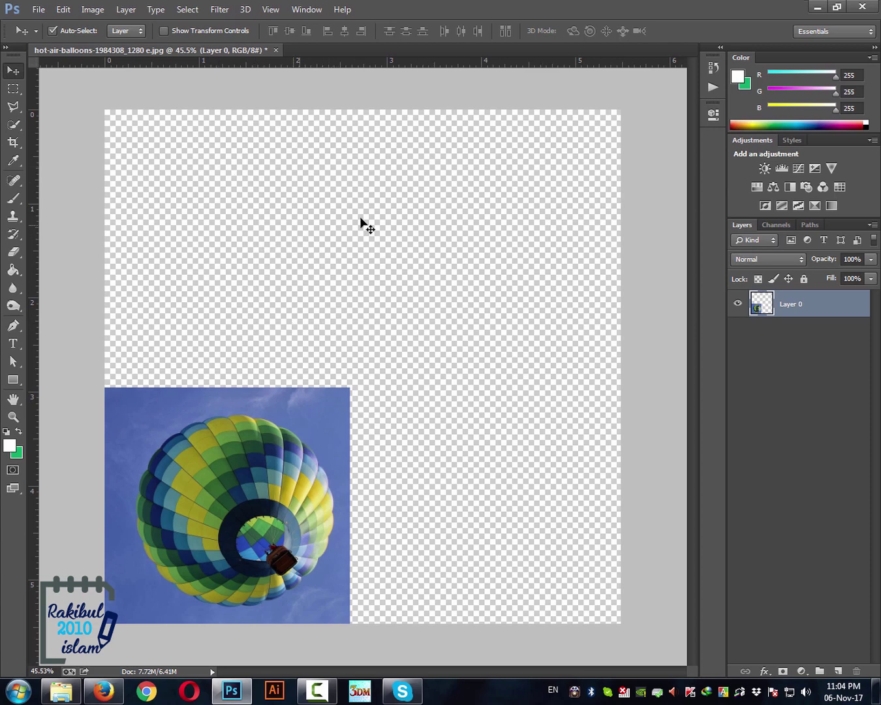
left_click(13, 142)
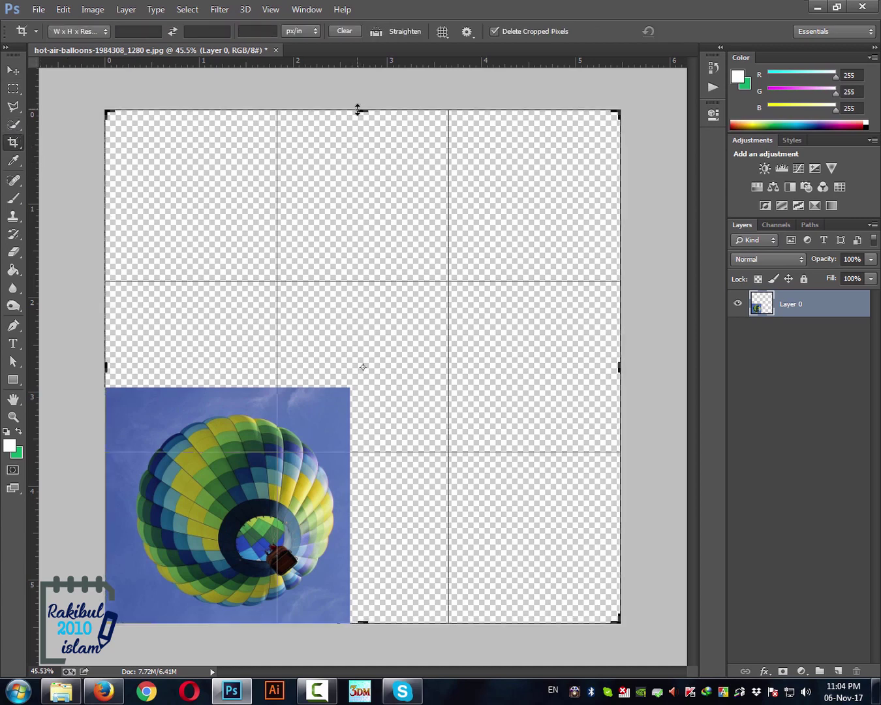
left_click_drag(362, 111, 362, 165)
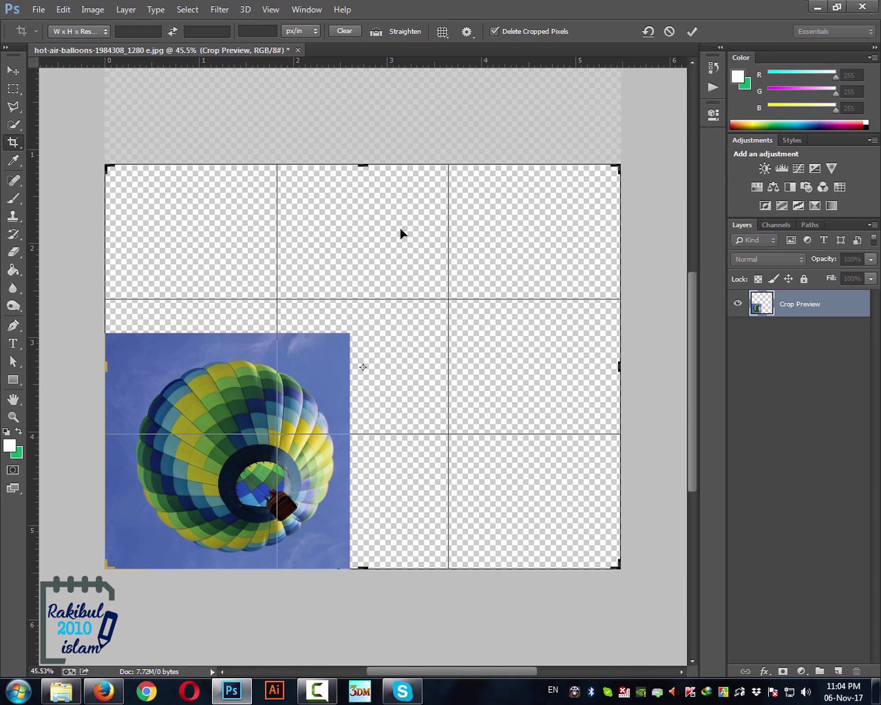
key("Return")
key("v")
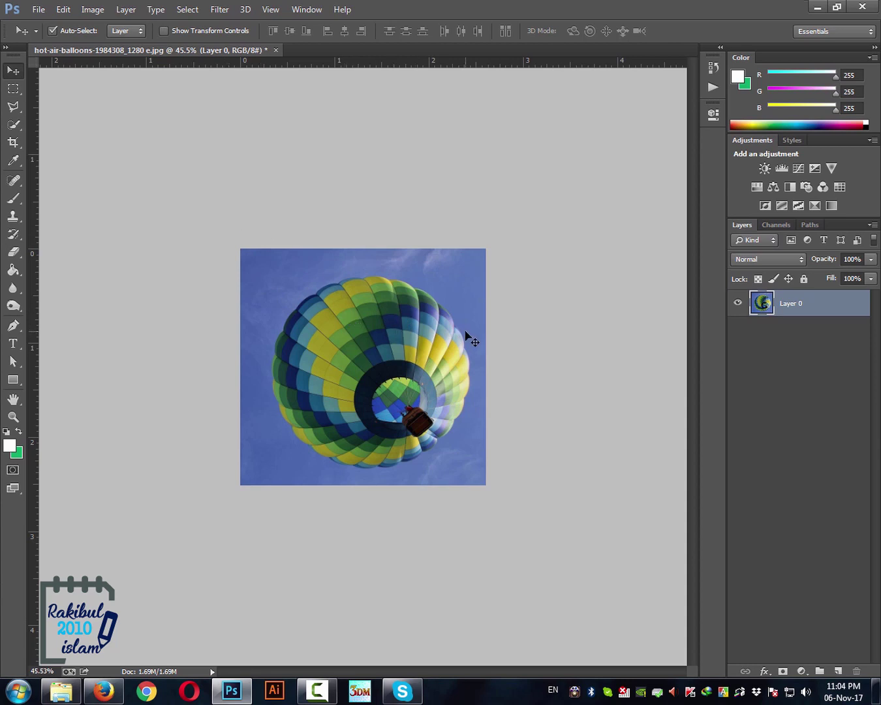
In Image Size, enter width 400 and unlink the width and height proportions
left_click(88, 11)
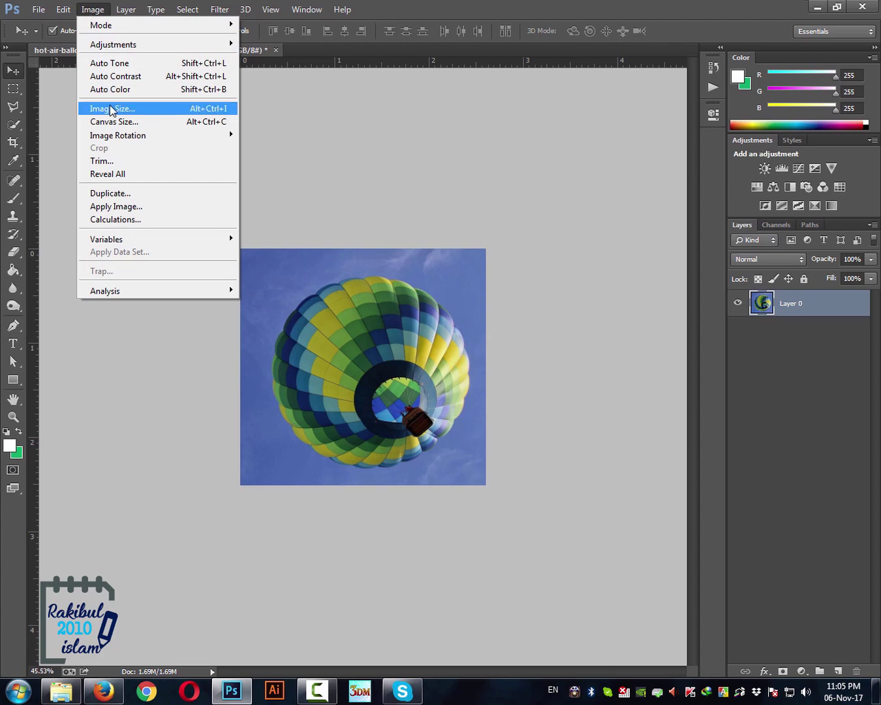
left_click(111, 109)
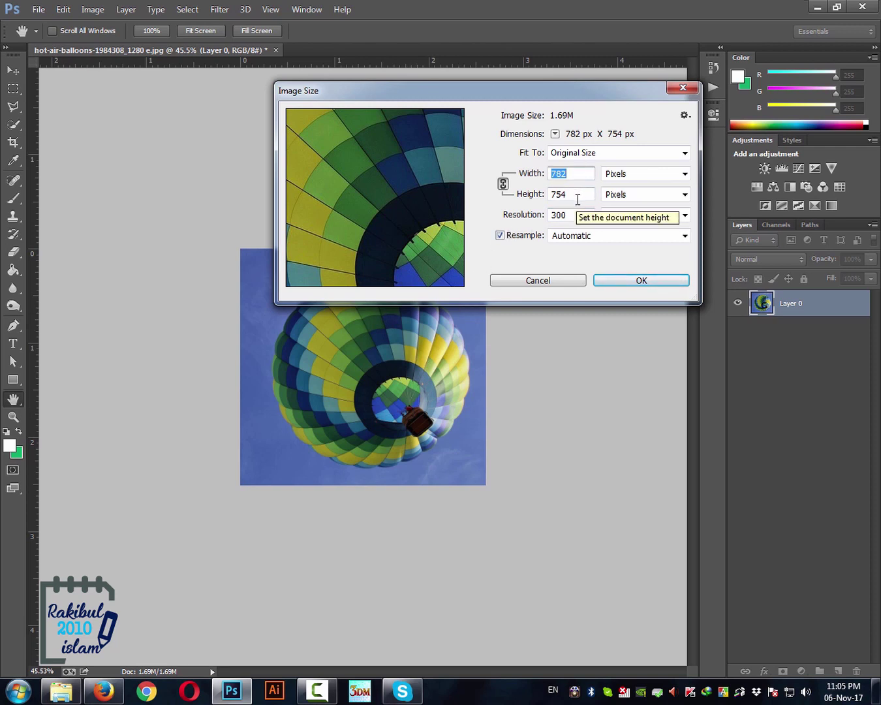
type("400")
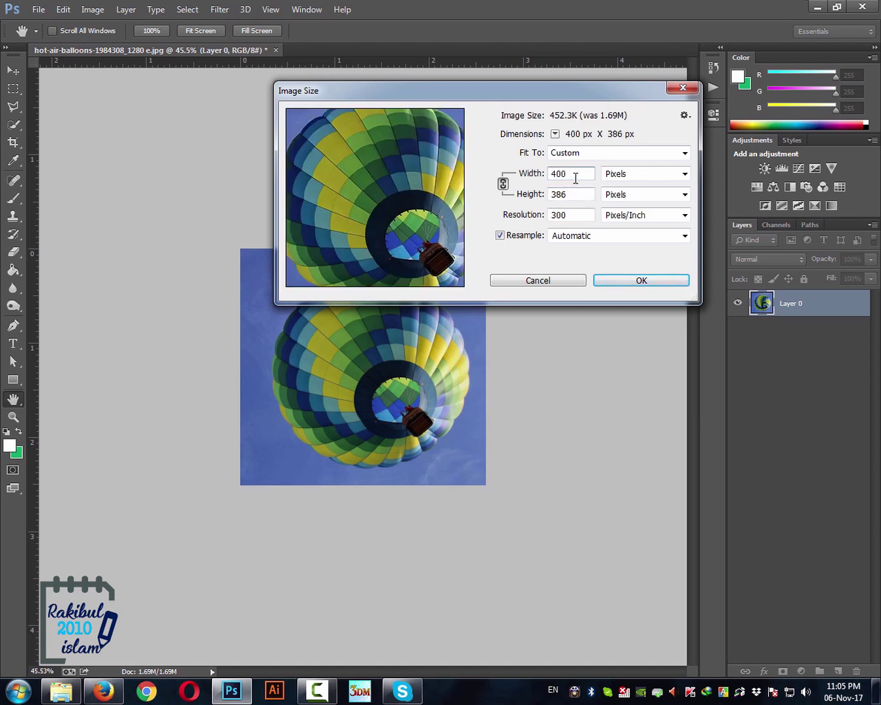
left_click_drag(575, 177, 552, 172)
left_click_drag(575, 195, 548, 195)
double_click(572, 174)
double_click(562, 194)
left_click(503, 184)
Relink proportions and resize the image to height 500 px (width 519 px)
left_click(503, 184)
type("754")
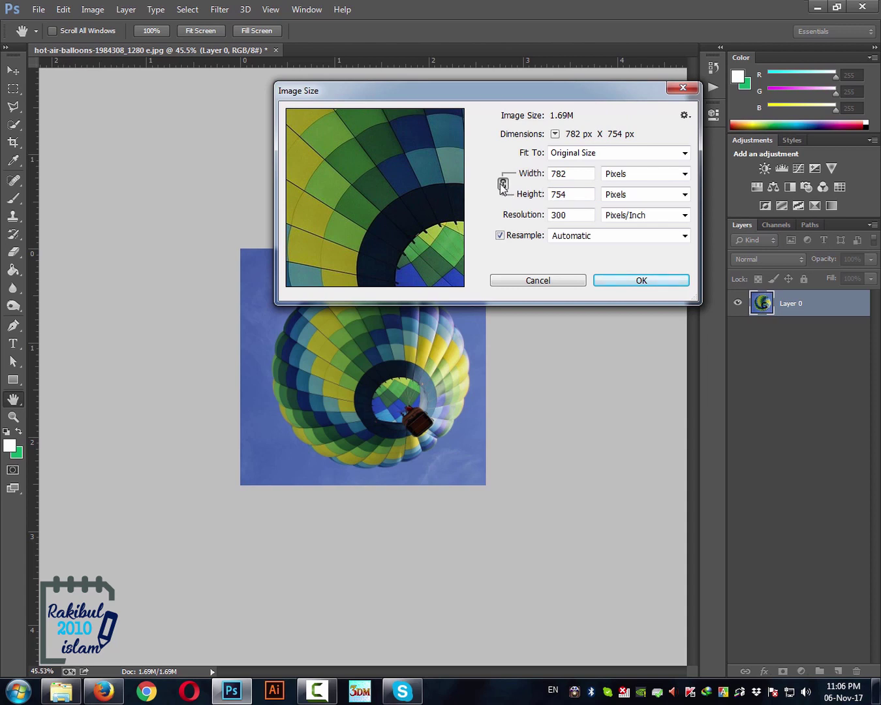
double_click(578, 173)
double_click(570, 194)
type("500")
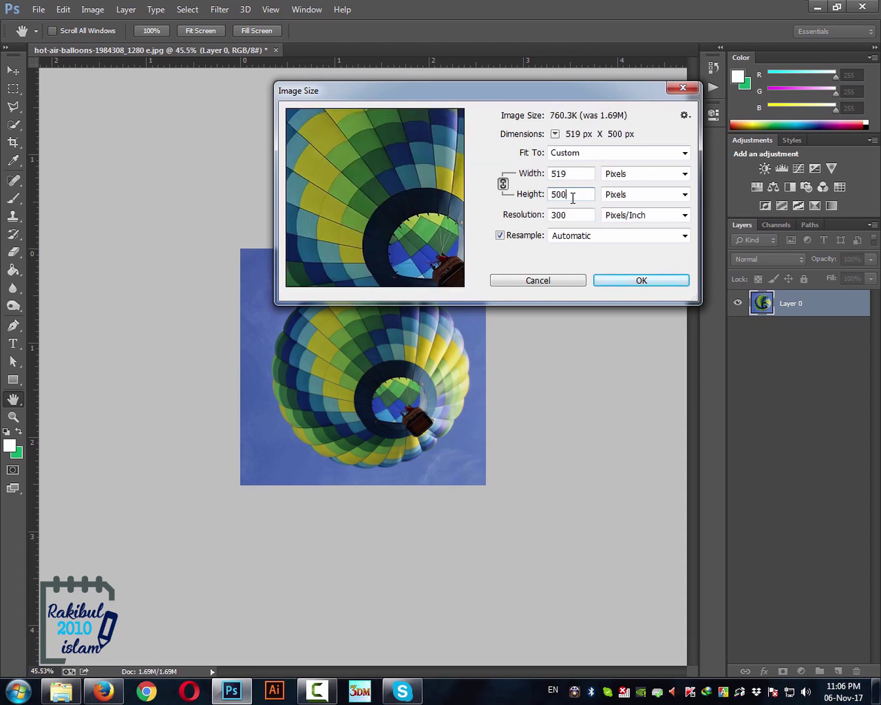
double_click(555, 174)
left_click(626, 278)
key("v")
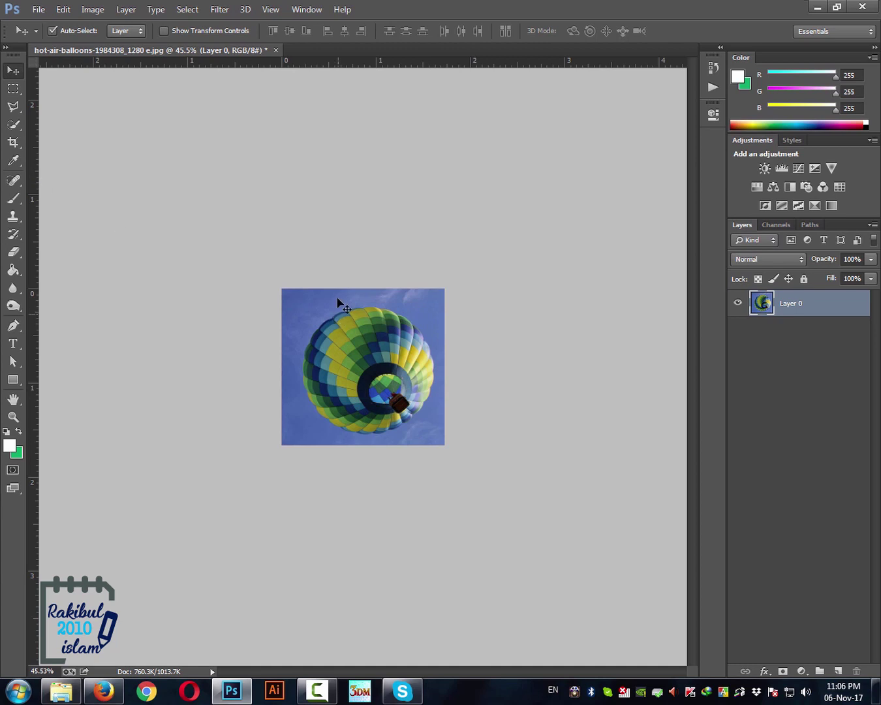
Zoom out, try enlarging the balloon layer with Free Transform, then cancel it
scroll(394, 345, "down", 1)
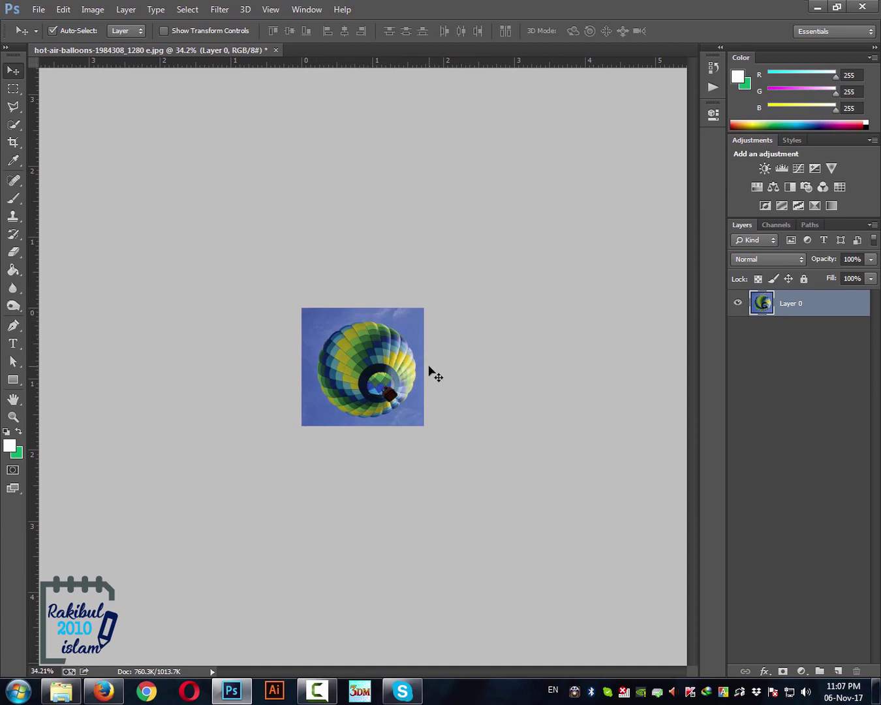
key("ctrl+t")
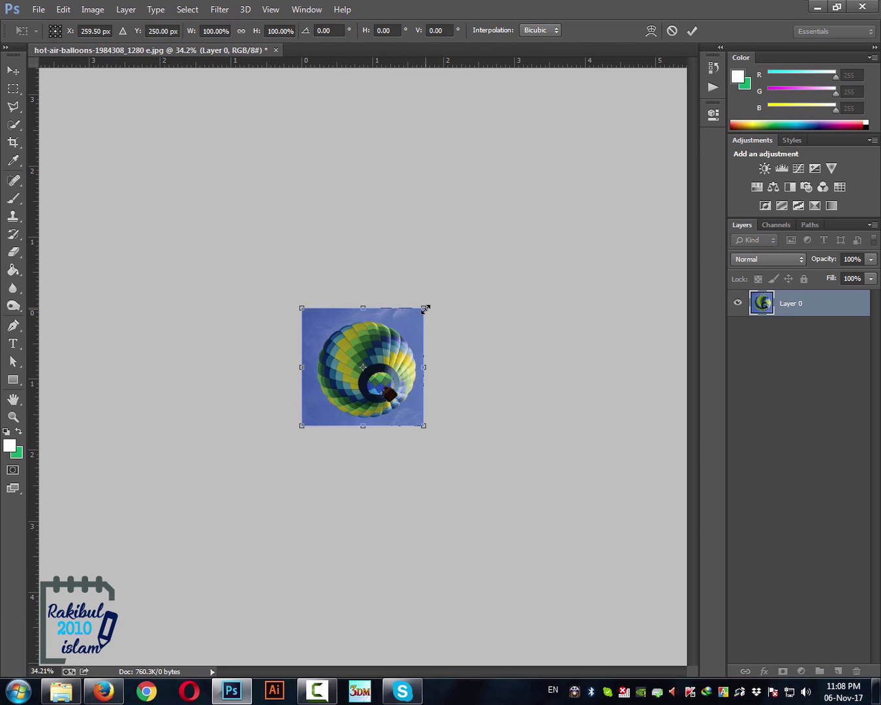
left_click_drag(426, 309, 480, 257)
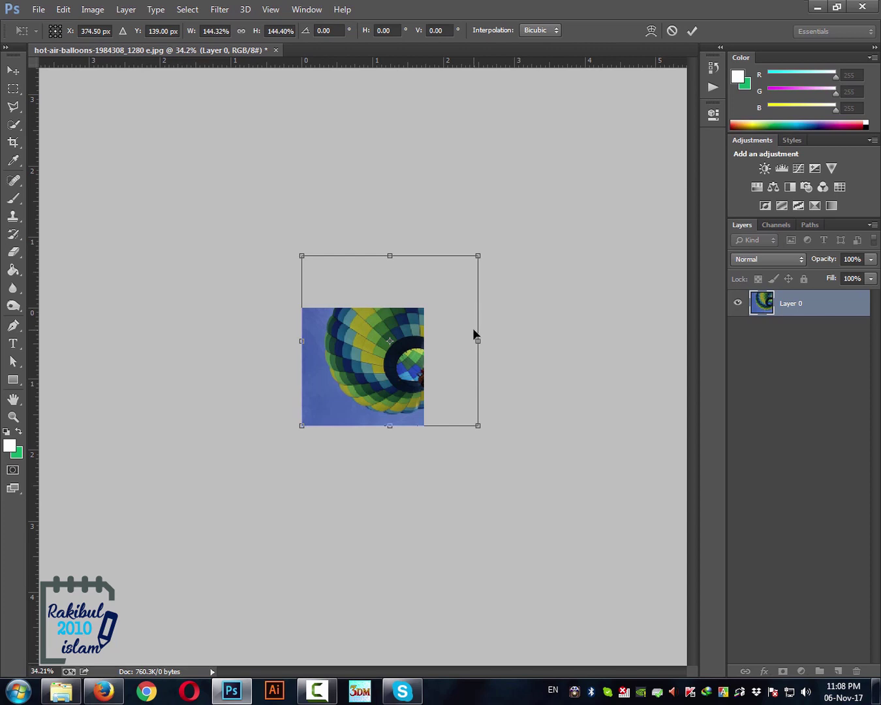
key("Escape")
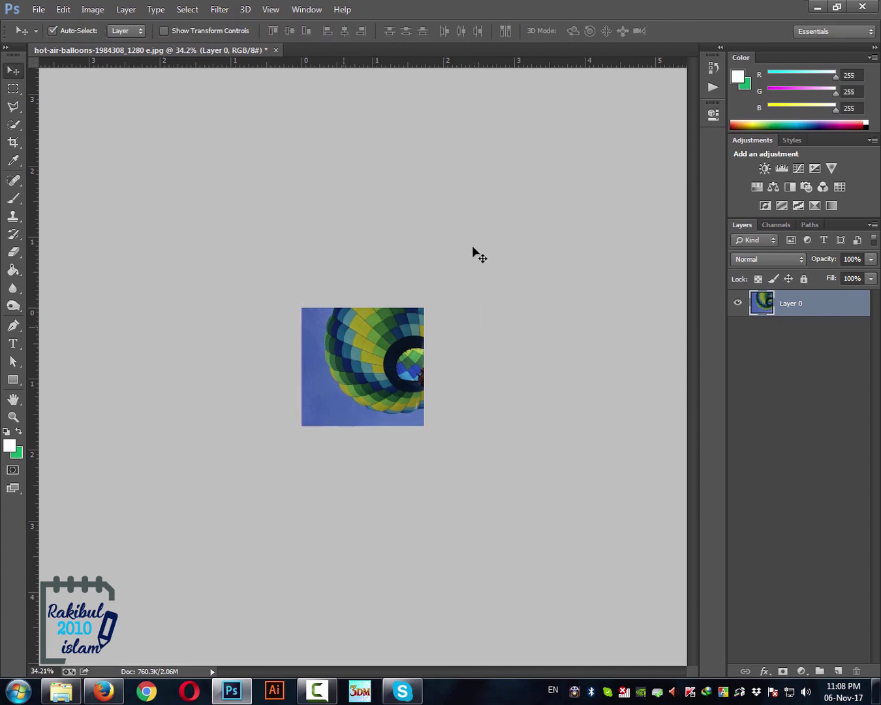
Crop outward to extend the canvas right and upward, leaving the tile bottom-left
left_click(12, 142)
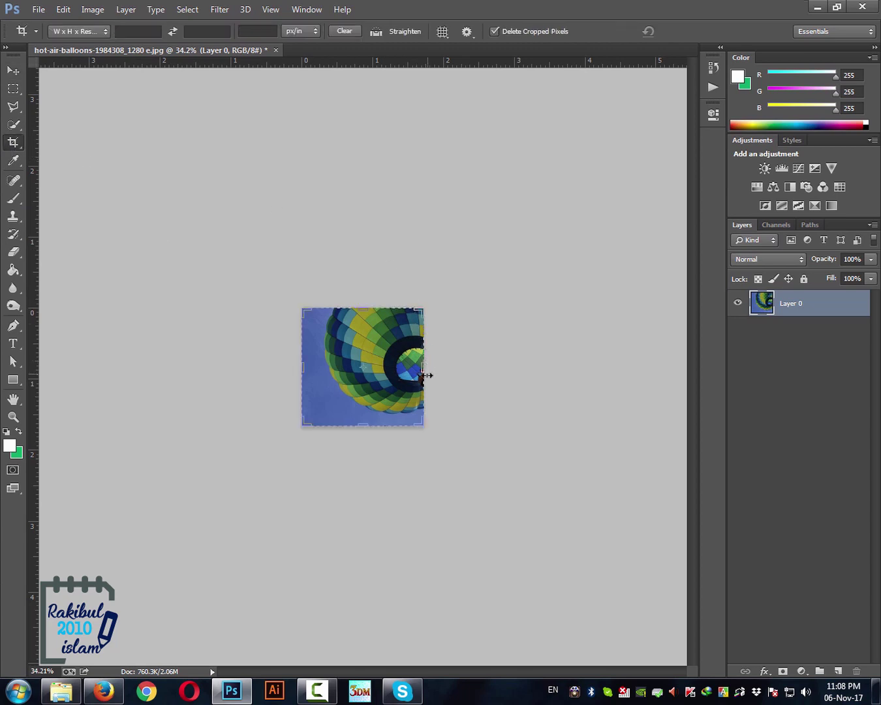
left_click_drag(424, 367, 597, 368)
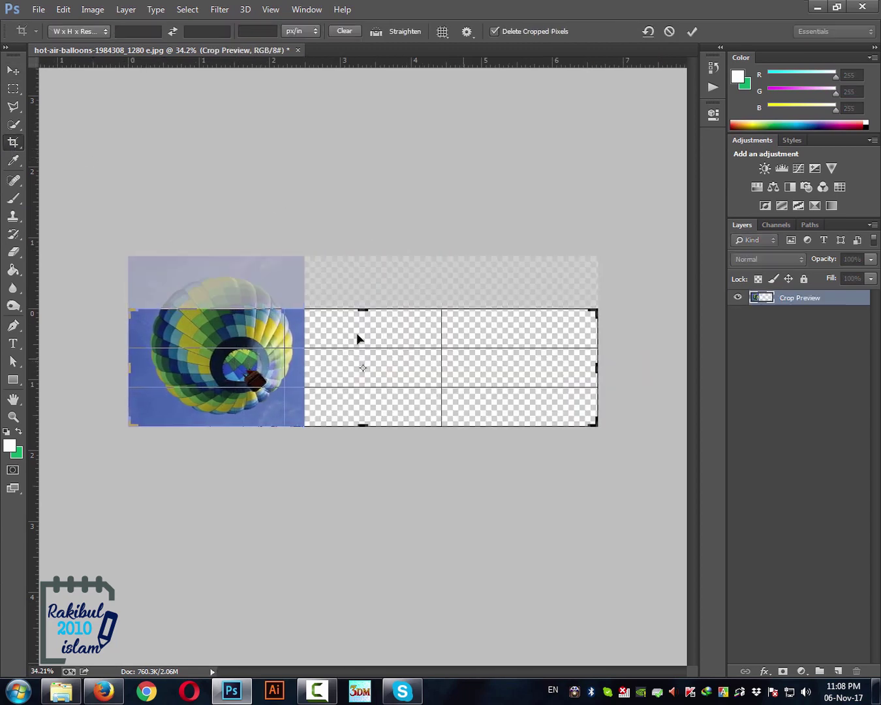
left_click_drag(363, 311, 363, 143)
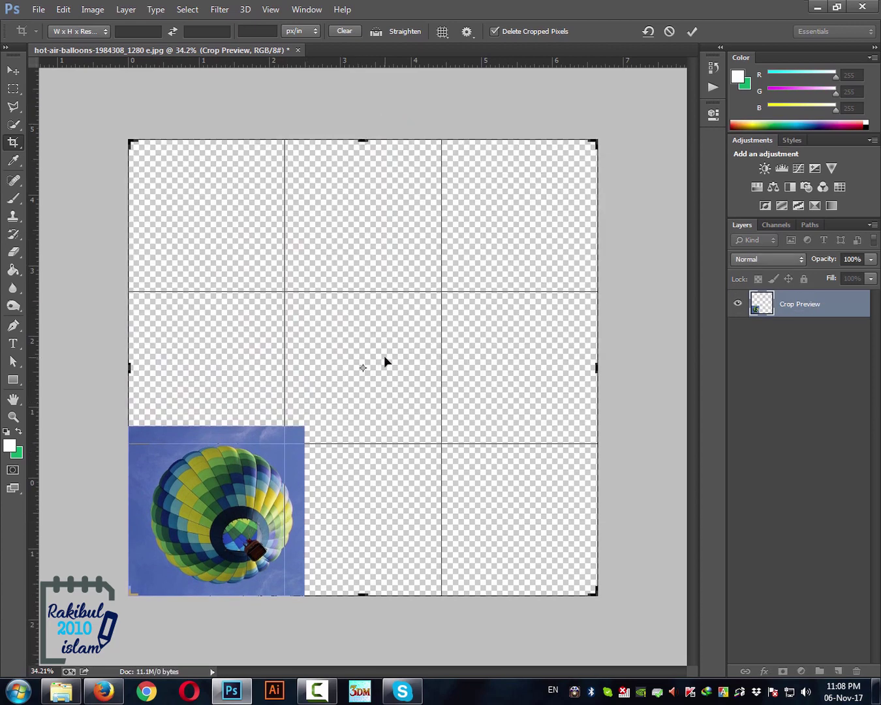
key("Return")
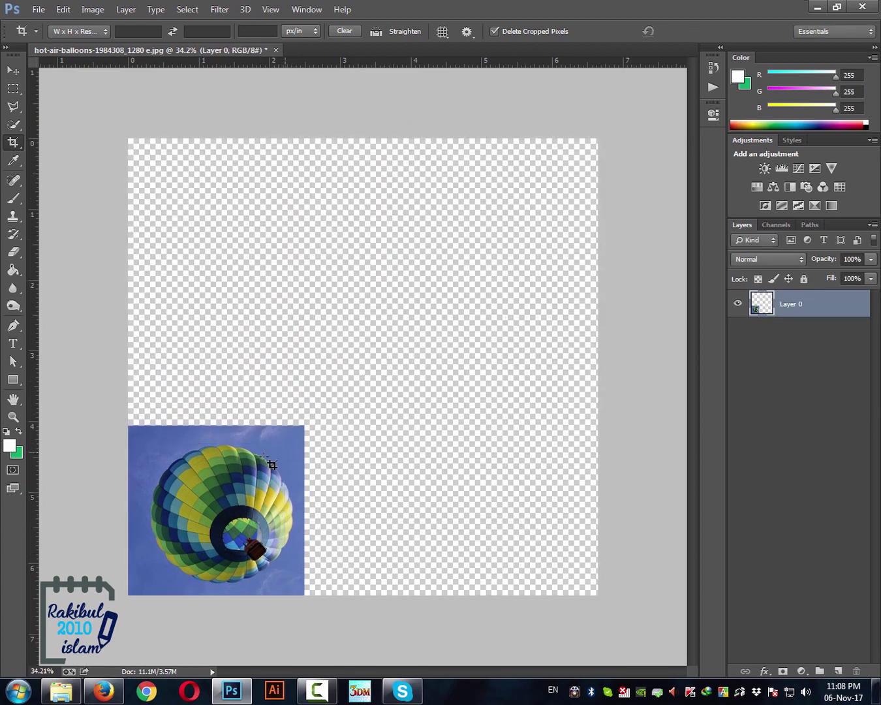
left_click(25, 74)
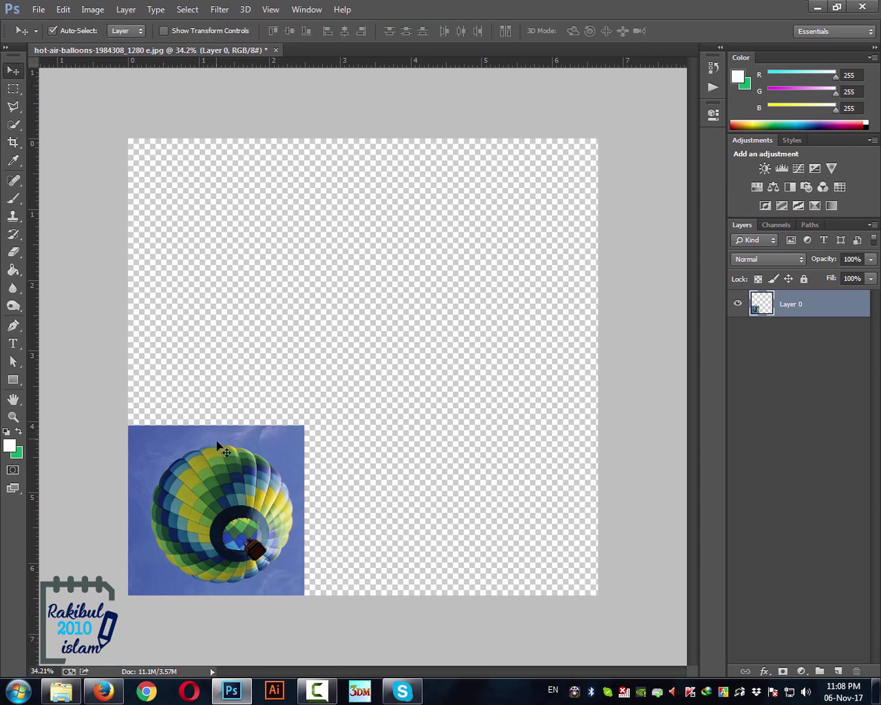
Make two shrunken balloon copies stacked above the original tile
left_click_drag(224, 474, 252, 228)
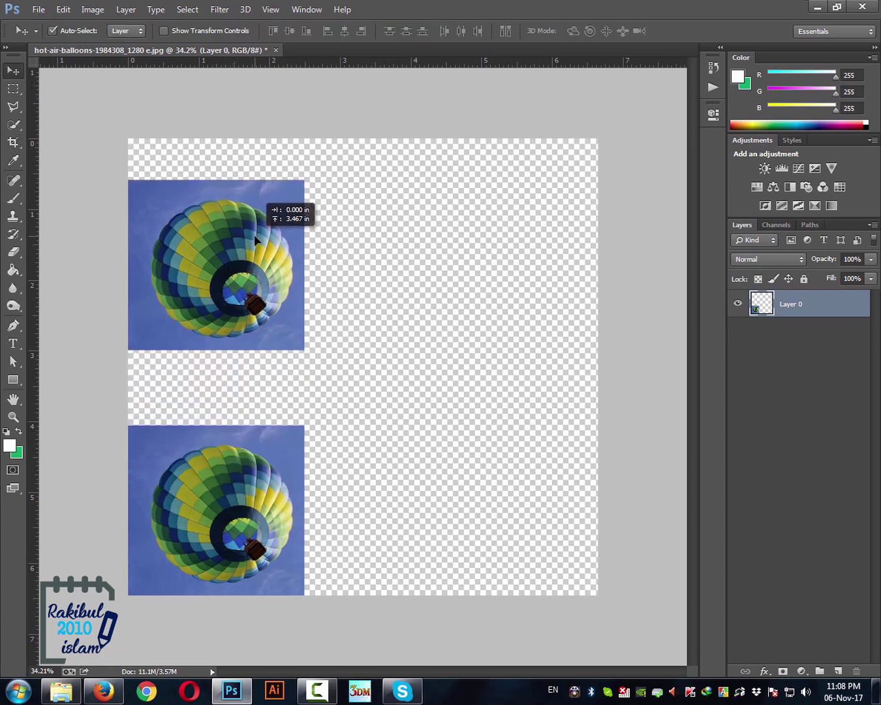
key("ctrl+t")
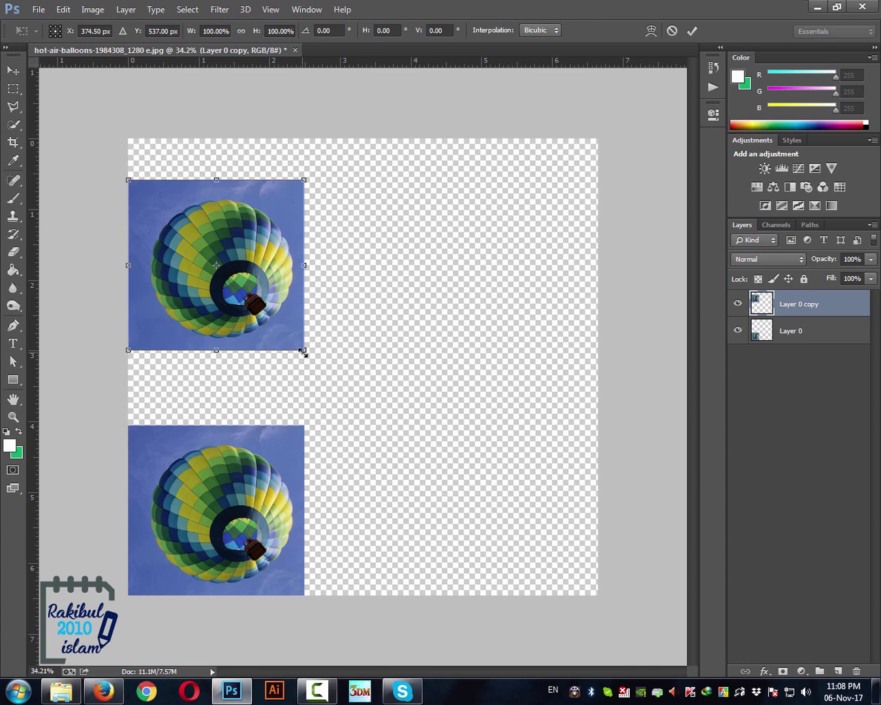
mouse_move(303, 350)
left_mouse_down()
mouse_move(238, 275)
mouse_move(231, 278)
left_mouse_up()
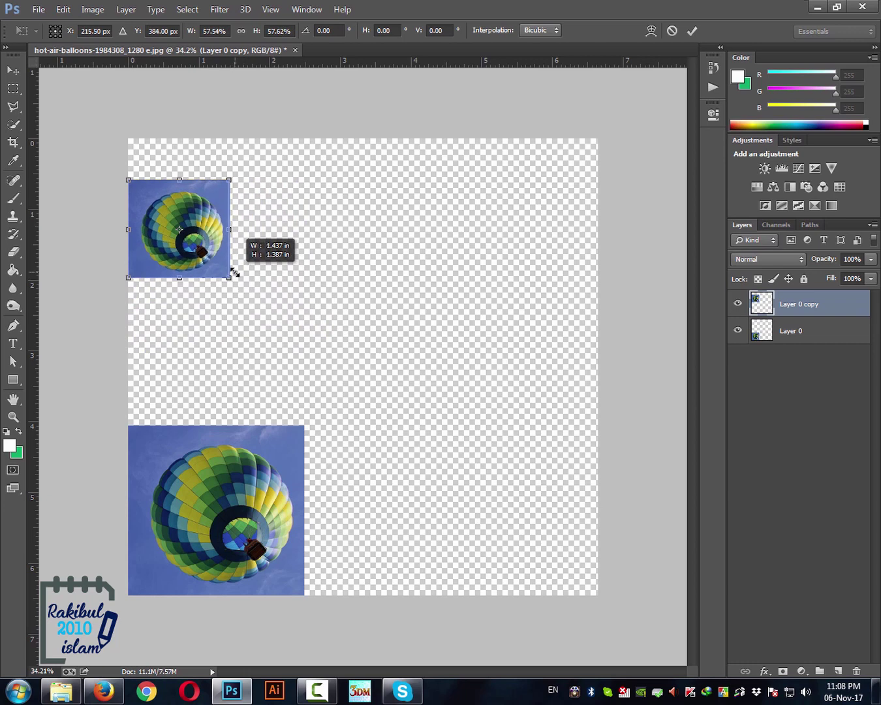
left_click_drag(202, 227, 219, 351)
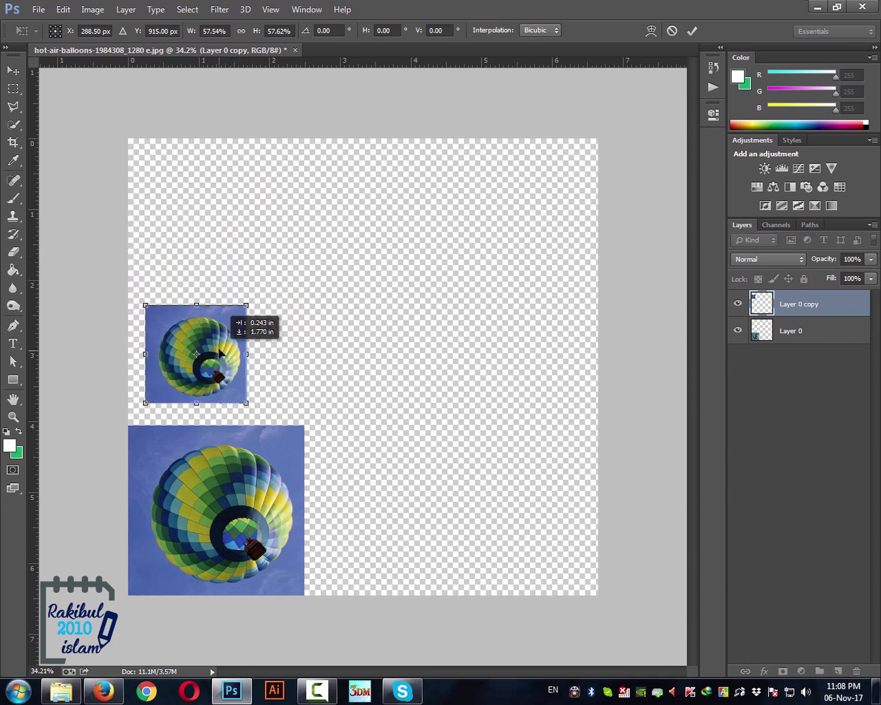
key("Return")
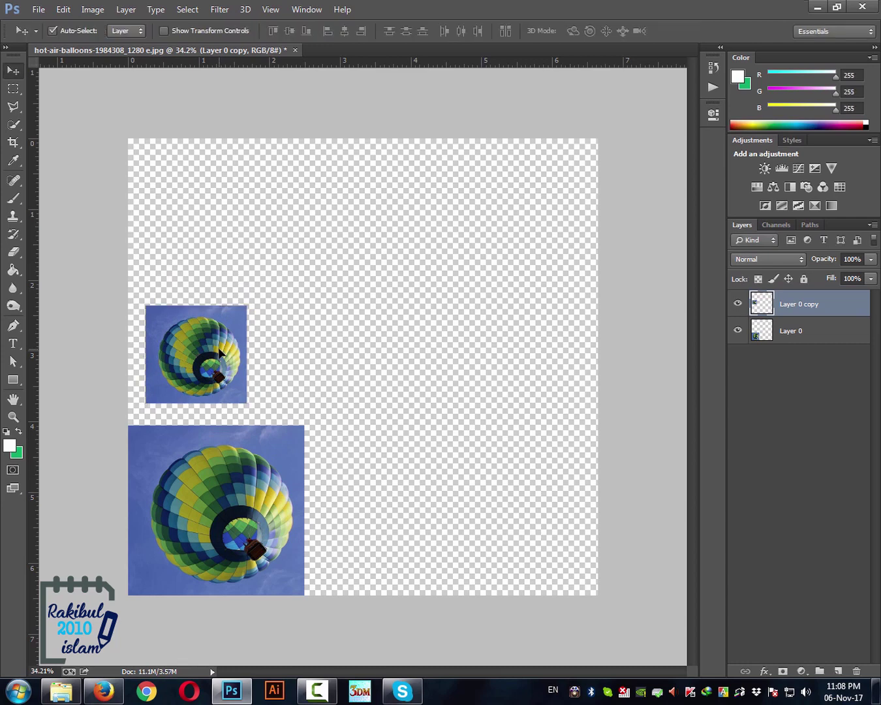
mouse_move(215, 350)
left_mouse_down()
mouse_move(236, 236)
mouse_move(216, 233)
left_mouse_up()
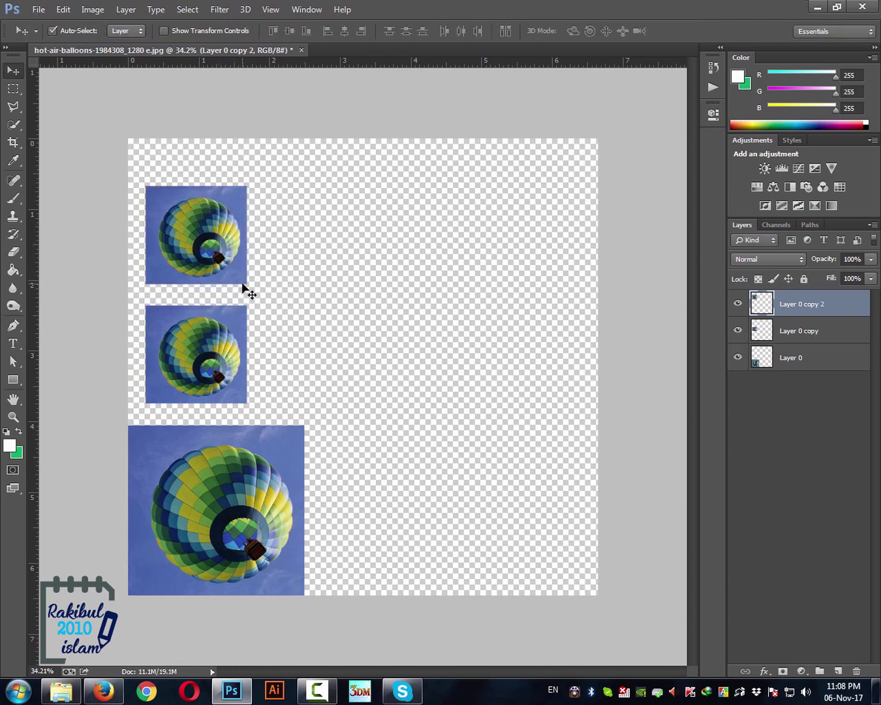
key("ctrl+t")
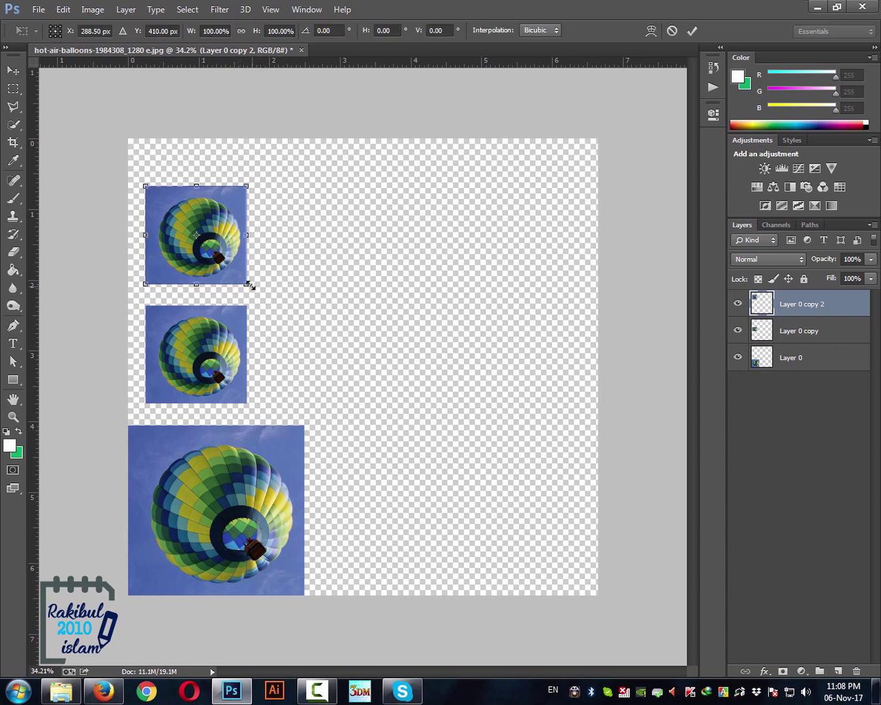
mouse_move(246, 284)
left_mouse_down()
mouse_move(213, 239)
mouse_move(179, 264)
left_mouse_up()
key("Return")
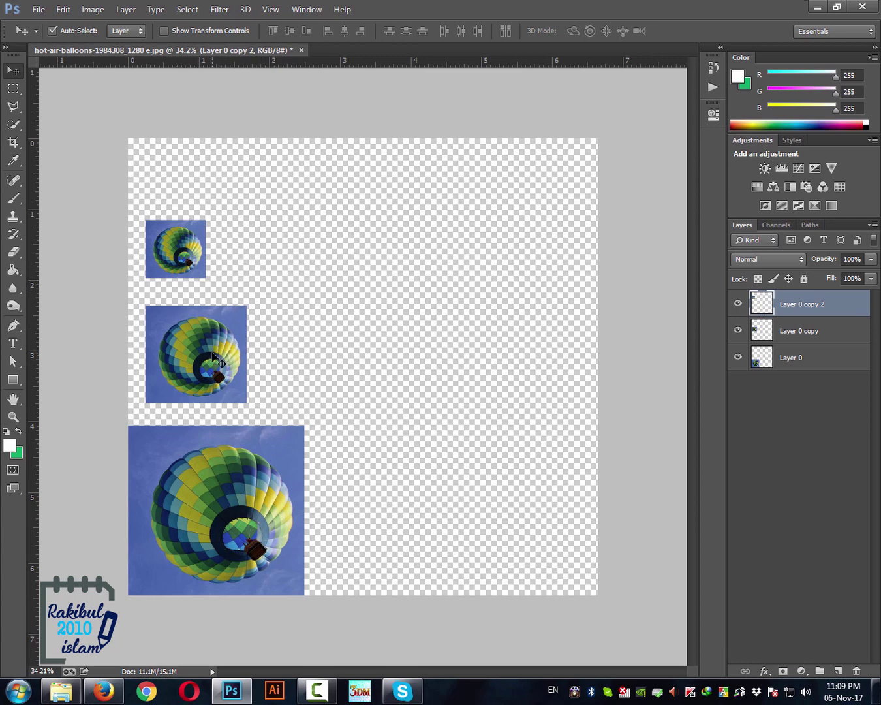
Add a quarter-turn rotated copy on the right, then select and delete all three copies
left_click_drag(212, 353, 404, 344)
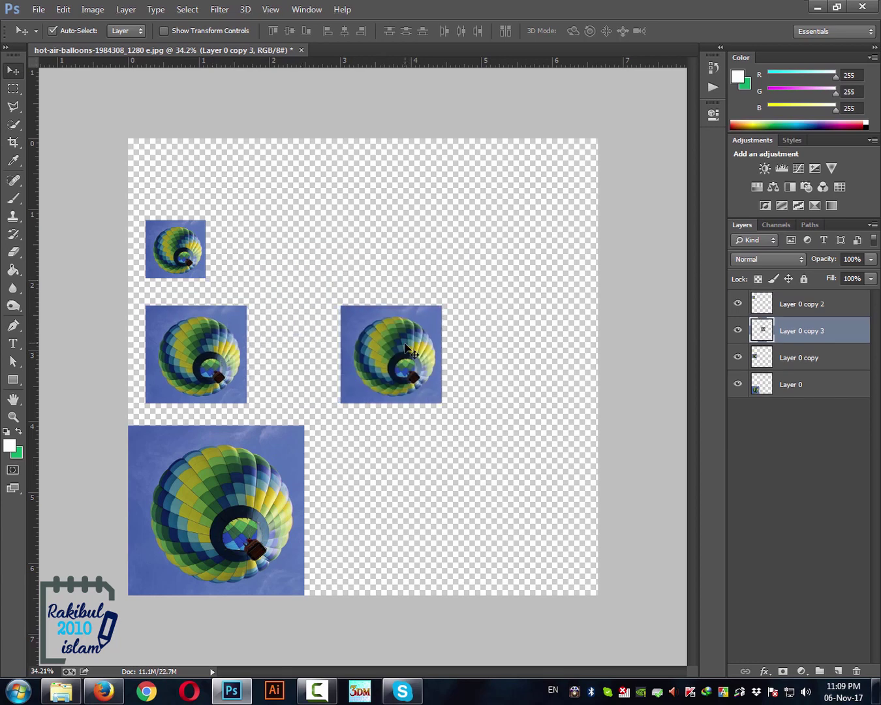
key("ctrl+t")
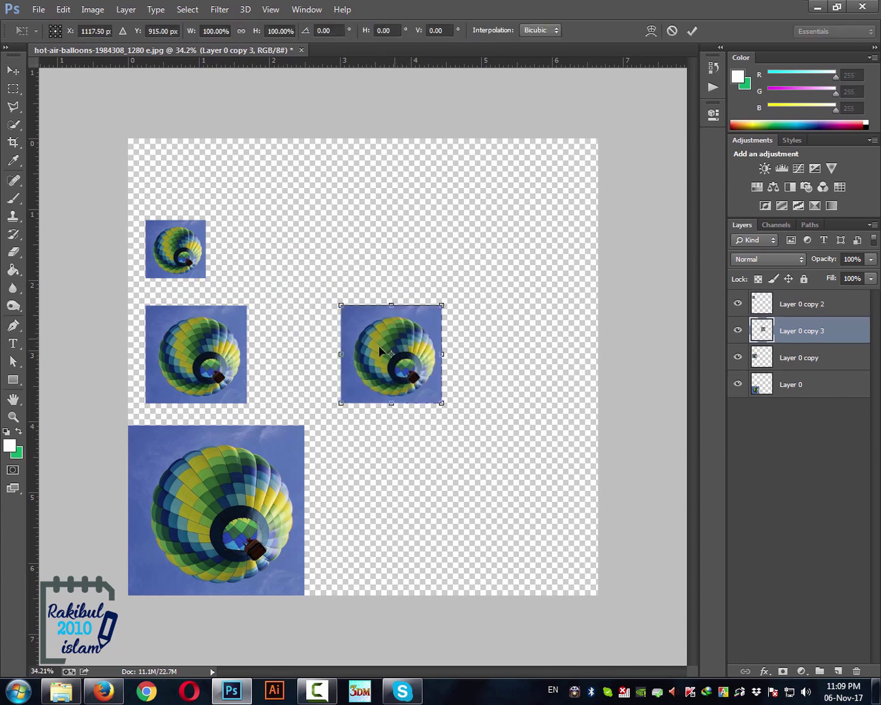
mouse_move(452, 424)
left_mouse_down()
mouse_move(492, 364)
mouse_move(482, 316)
mouse_move(474, 379)
mouse_move(483, 342)
mouse_move(447, 293)
left_mouse_up()
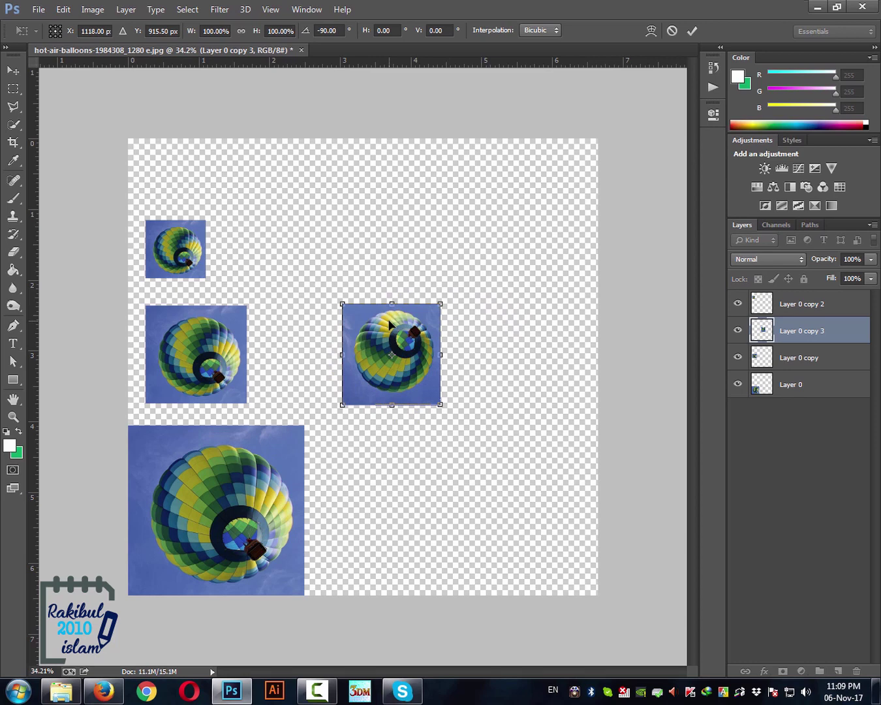
key("Return")
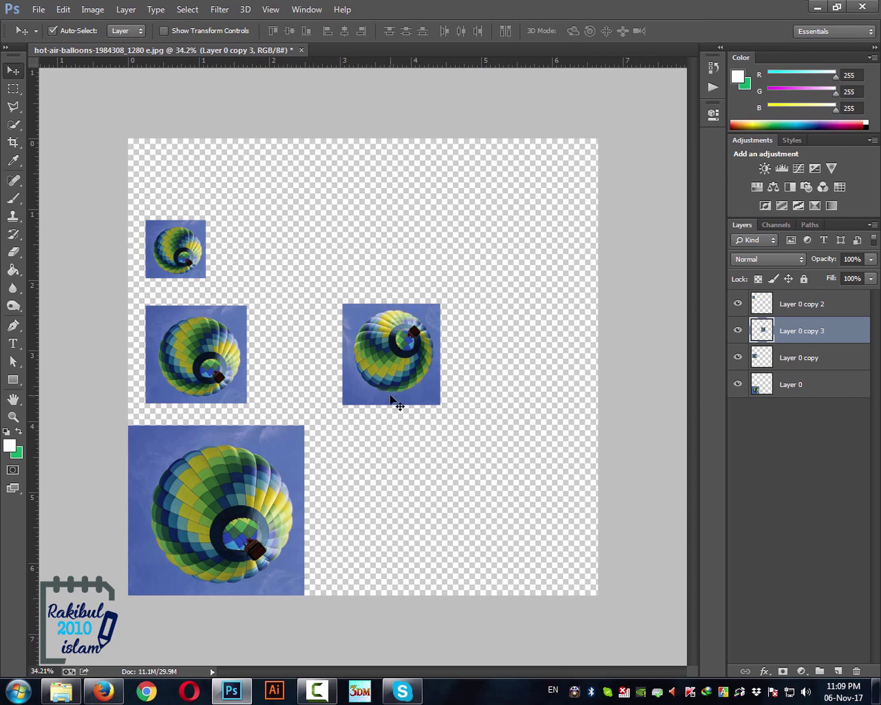
left_click_drag(134, 192, 462, 399)
key("Delete")
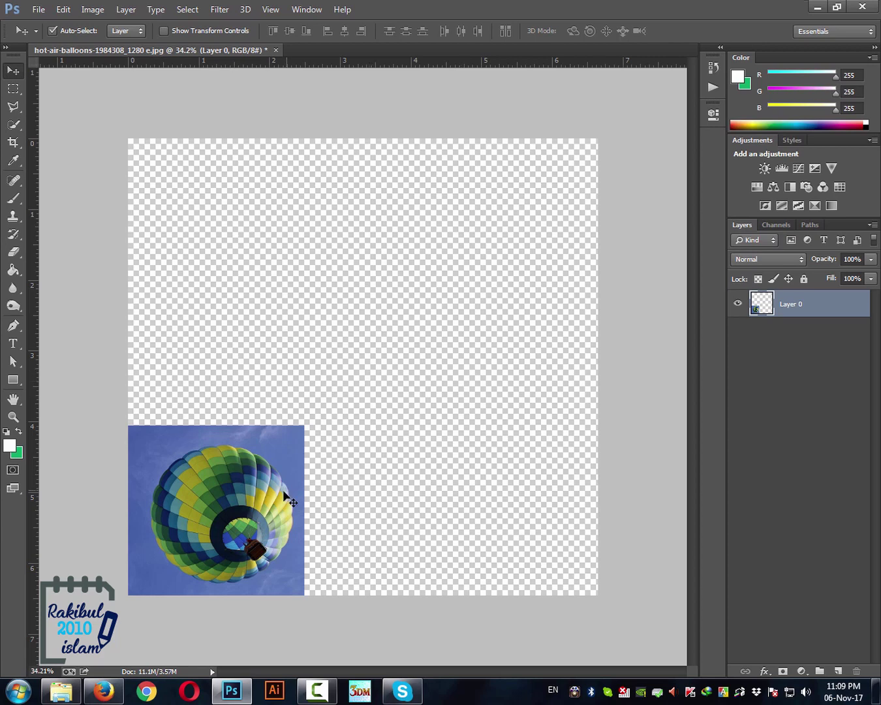
Duplicate the balloon tile to its right and flip the copy horizontally
left_click_drag(237, 483, 410, 488)
key("ctrl+t")
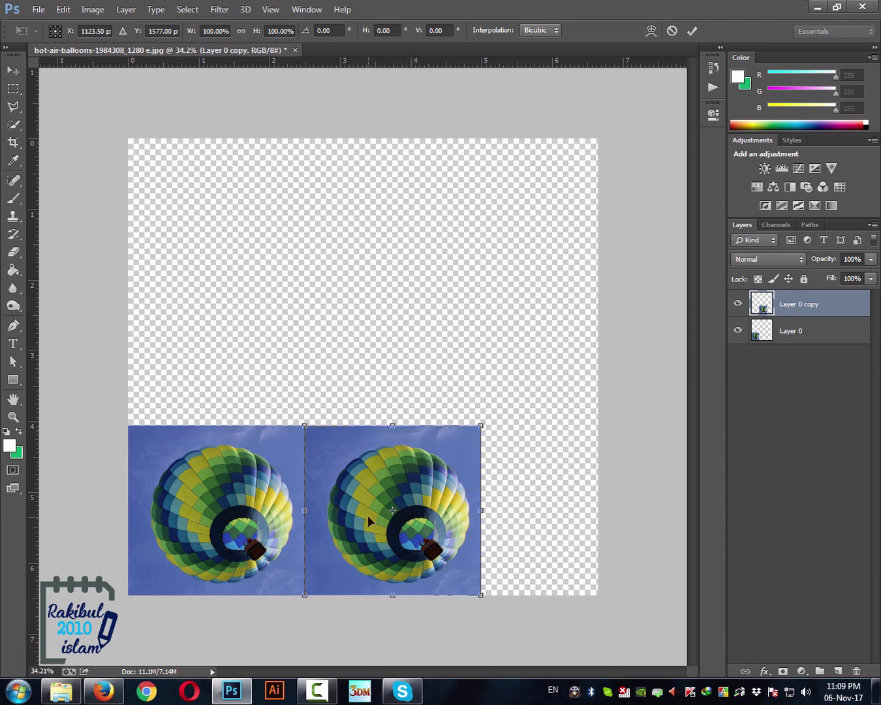
left_click(65, 10)
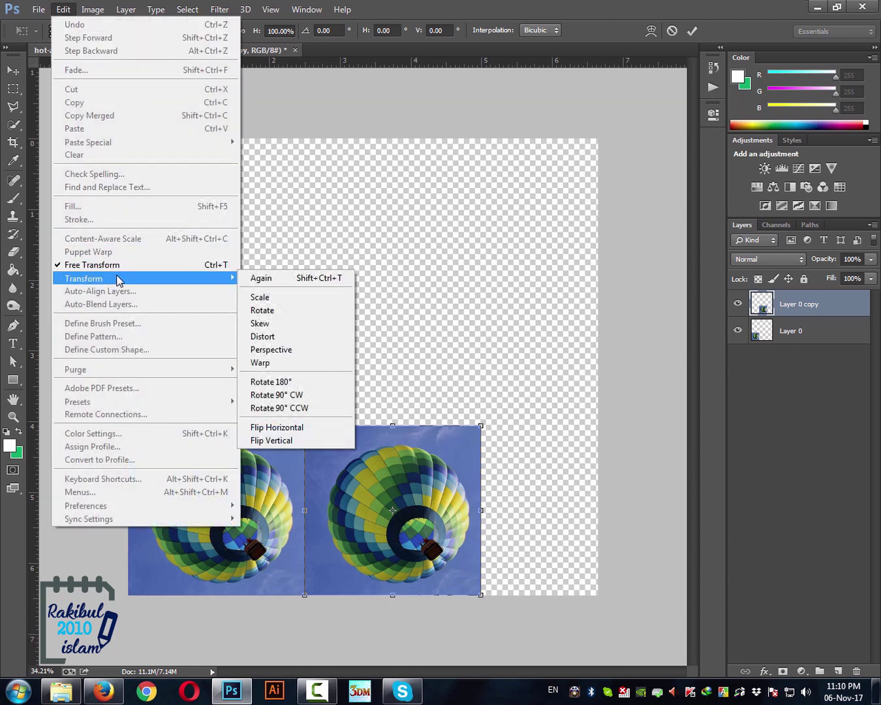
mouse_move(145, 278)
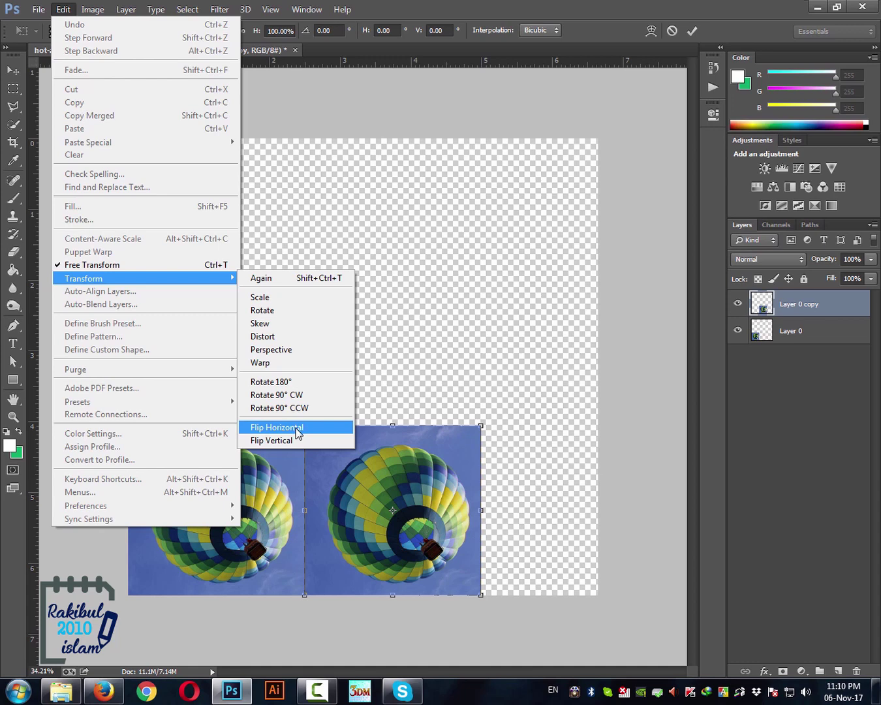
left_click(276, 427)
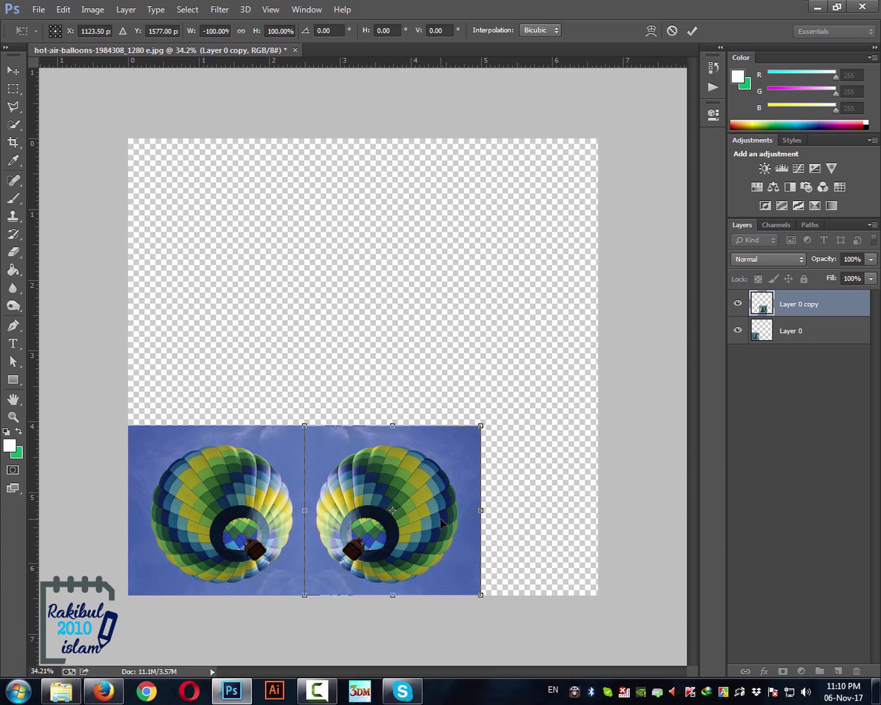
key("Return")
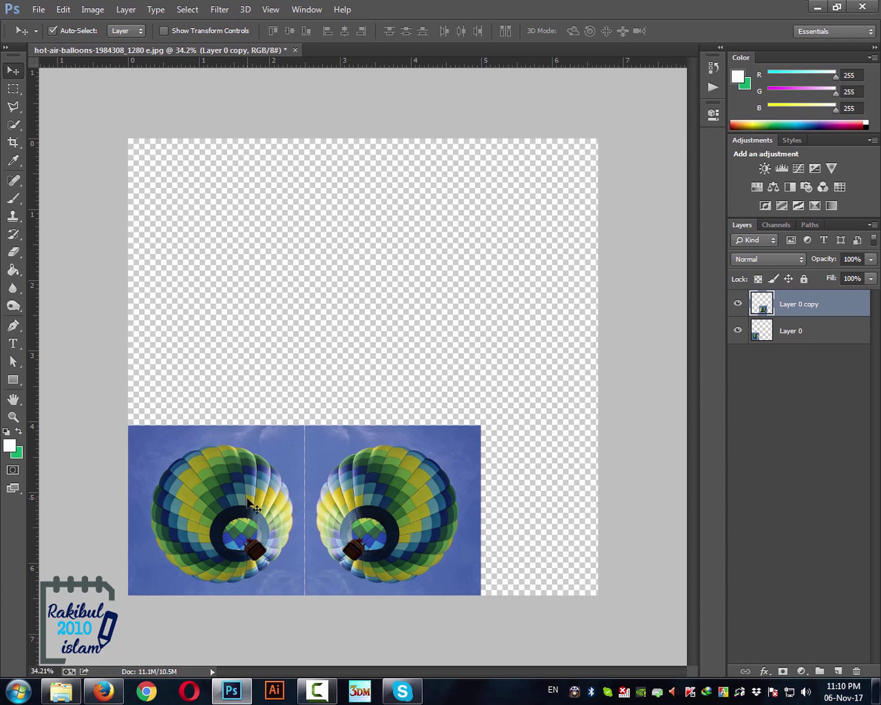
Select both balloon tiles and duplicate the pair directly above the originals
left_click(251, 502)
left_click(365, 520)
left_click(532, 510)
left_click_drag(532, 422, 139, 486)
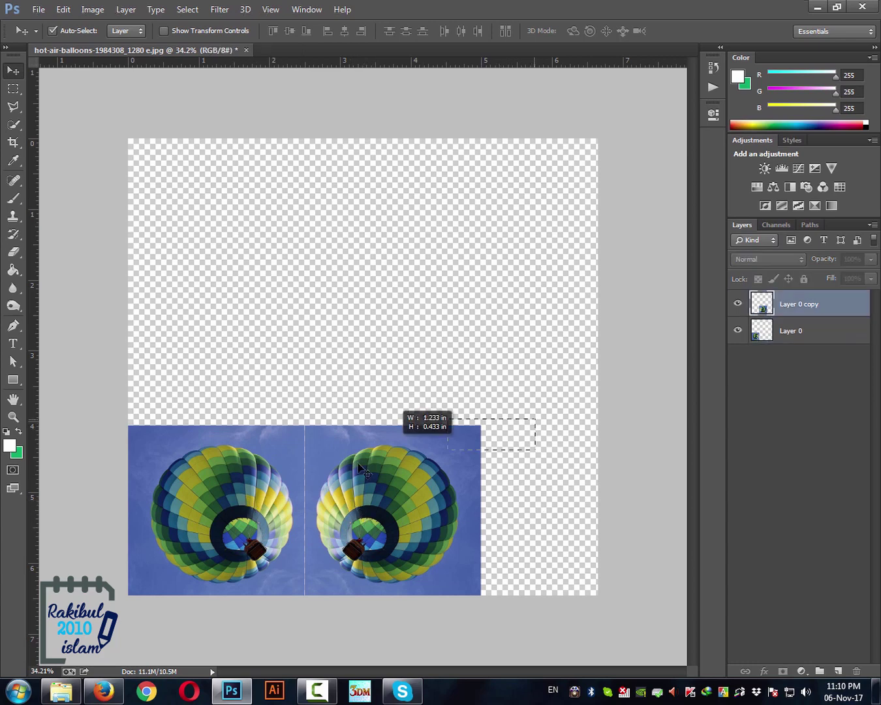
left_click_drag(350, 494, 360, 322)
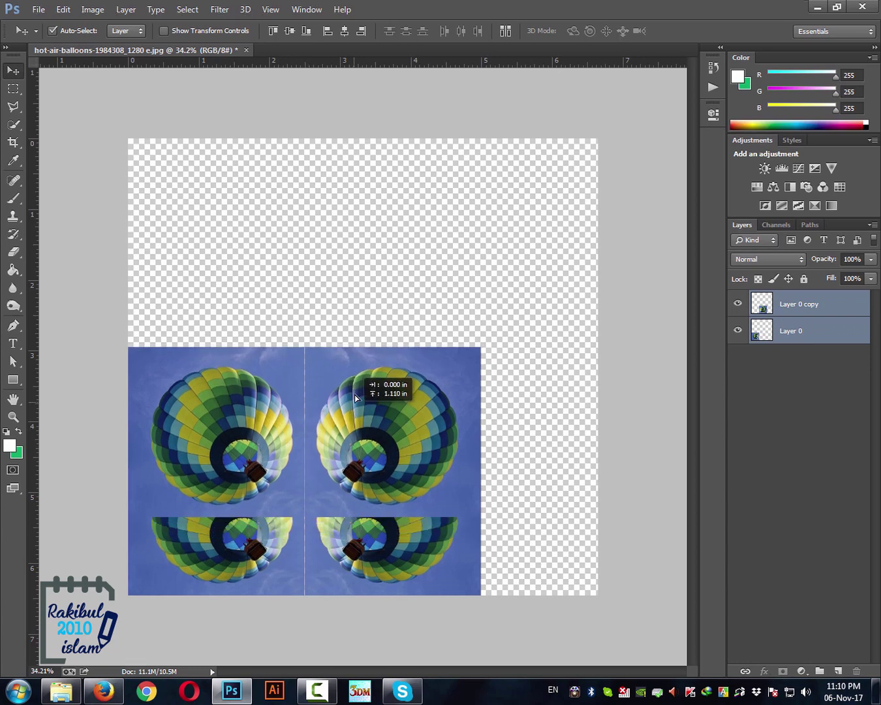
left_click_drag(361, 321, 360, 321)
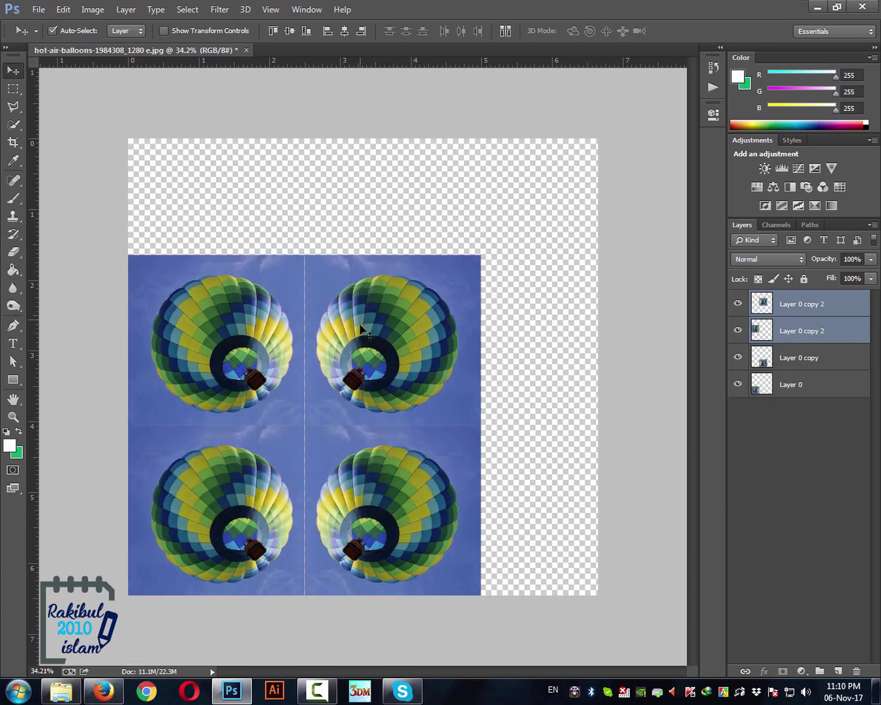
Select the new upper balloon pair and put it into Free Transform
left_click(475, 245)
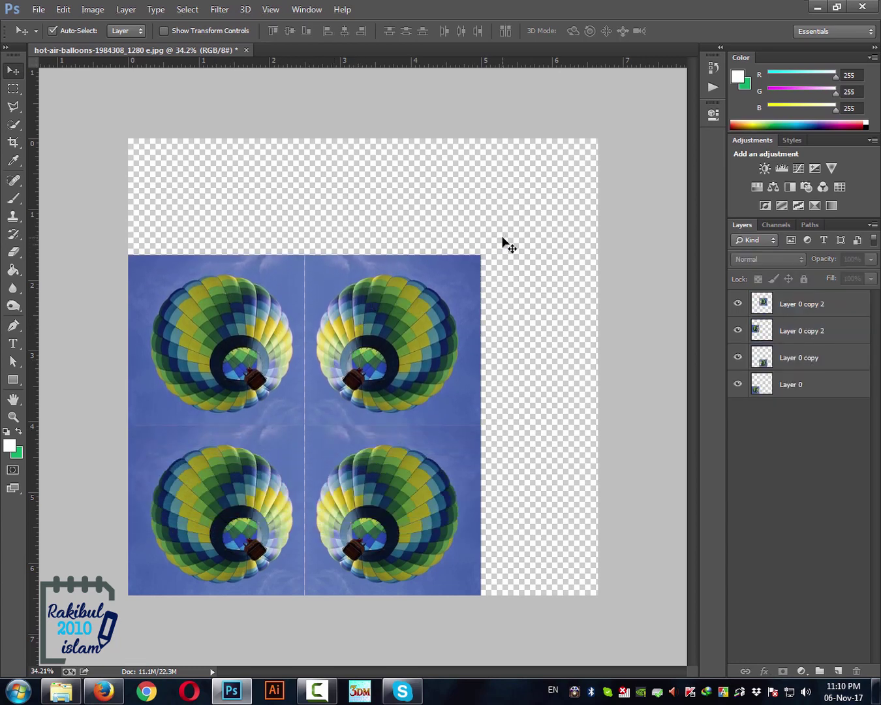
left_click_drag(502, 241, 150, 351)
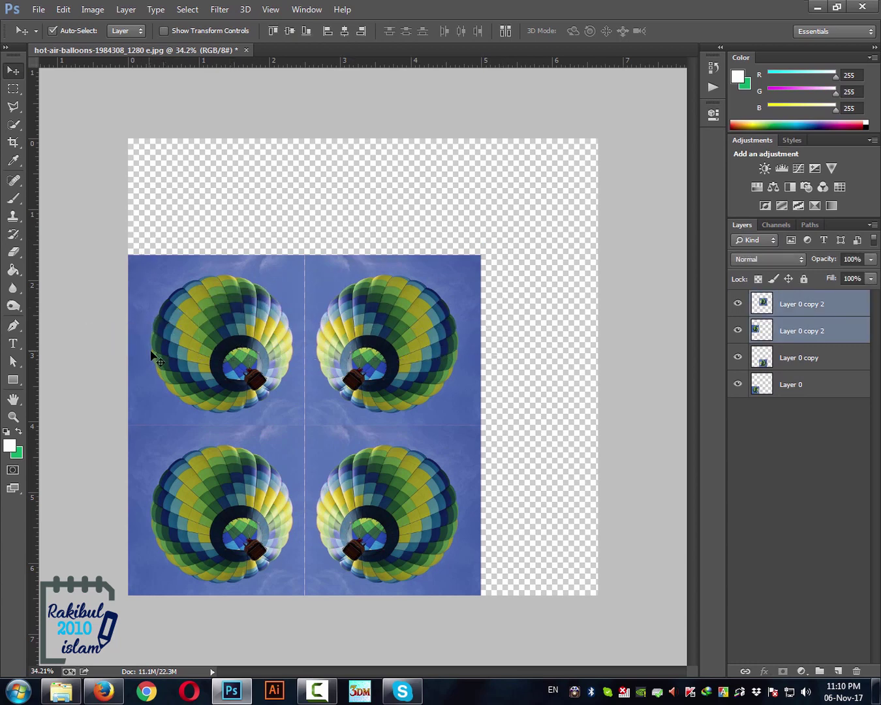
key("ctrl+t")
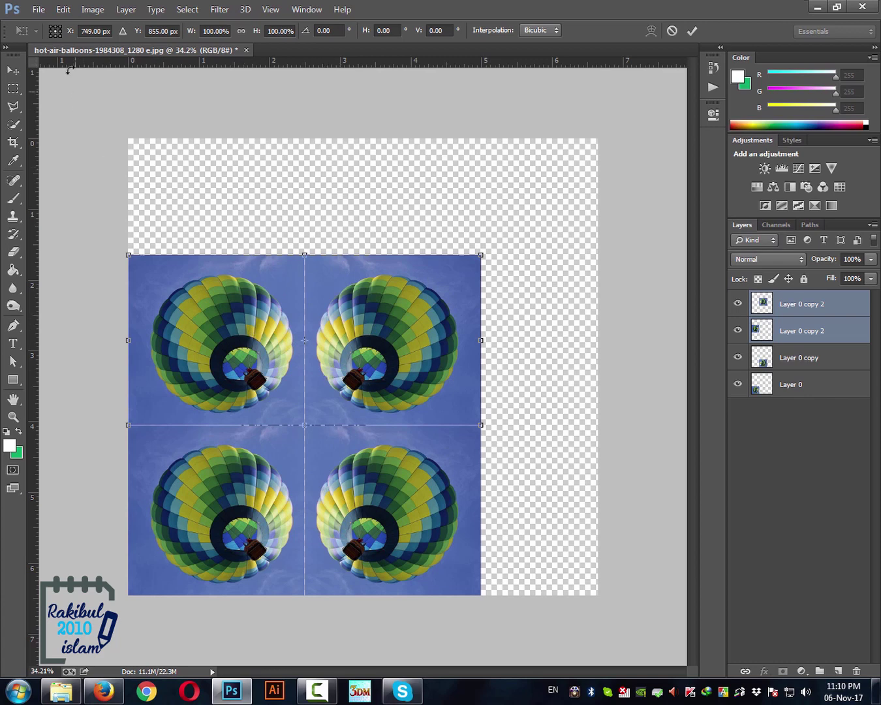
Flip the upper balloon pair with Edit > Transform > Flip Vertical and commit
left_click(63, 10)
mouse_move(83, 278)
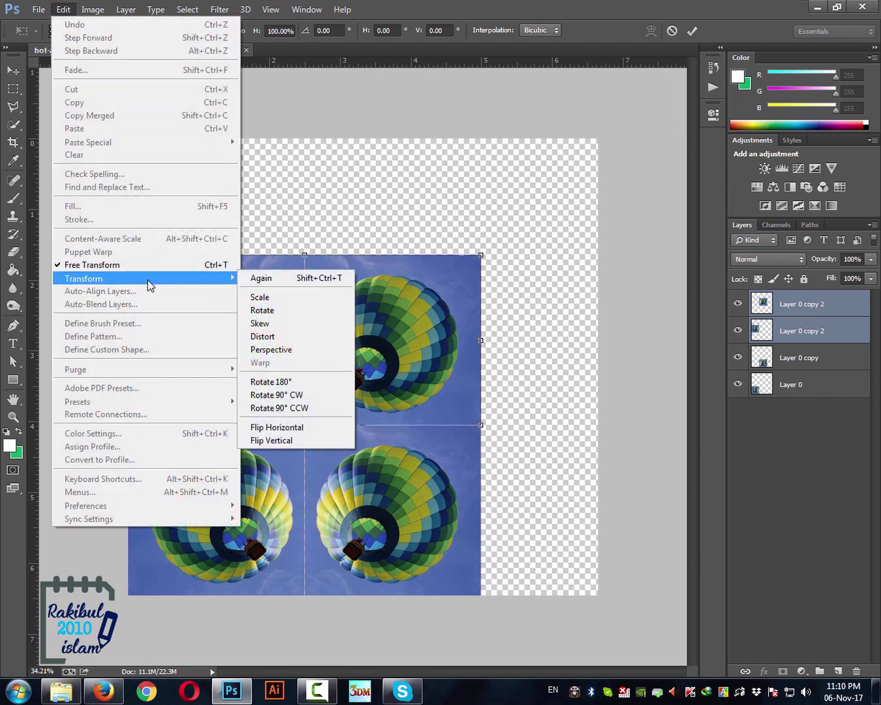
left_click(280, 427)
left_click(273, 442)
key("Return")
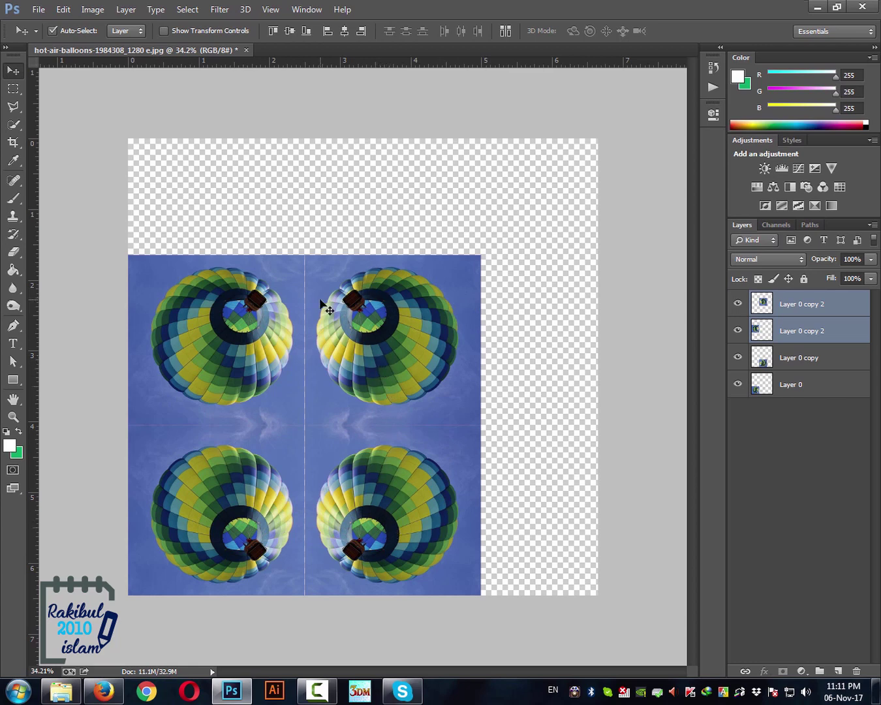
Swap the rows: upright pair to the canvas top, upside-down pair directly beneath it
mouse_move(533, 233)
left_mouse_down()
mouse_move(227, 316)
mouse_move(262, 539)
left_mouse_up()
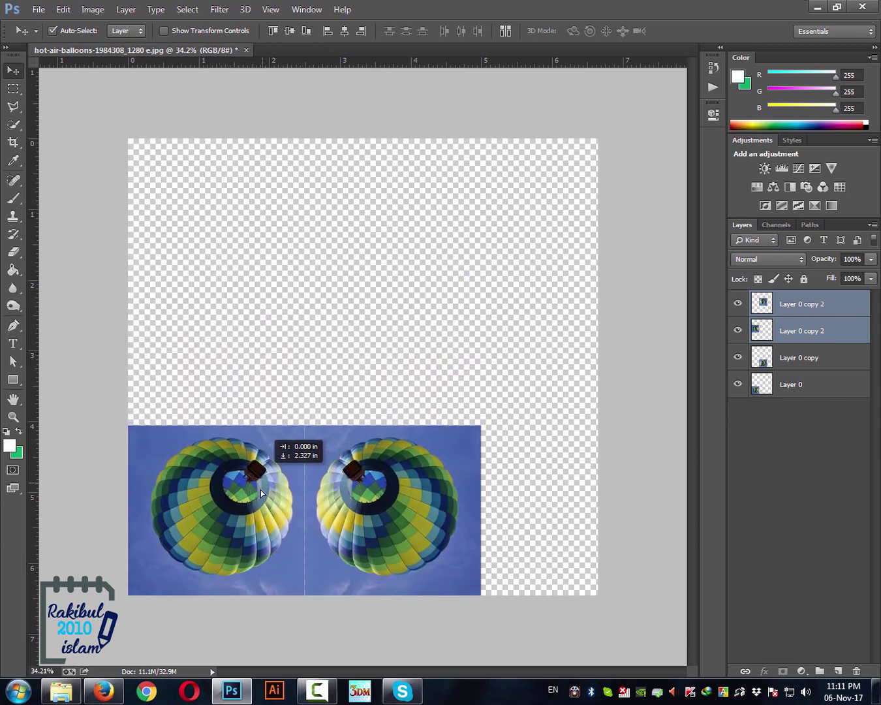
left_click_drag(520, 440, 168, 409)
left_click_drag(209, 449, 209, 169)
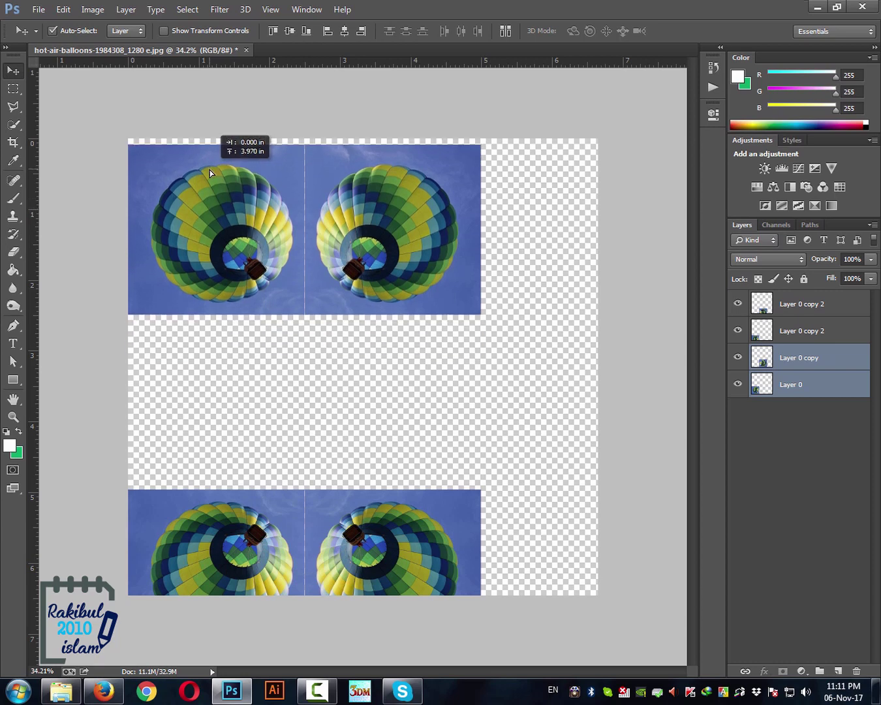
left_click_drag(541, 457, 240, 551)
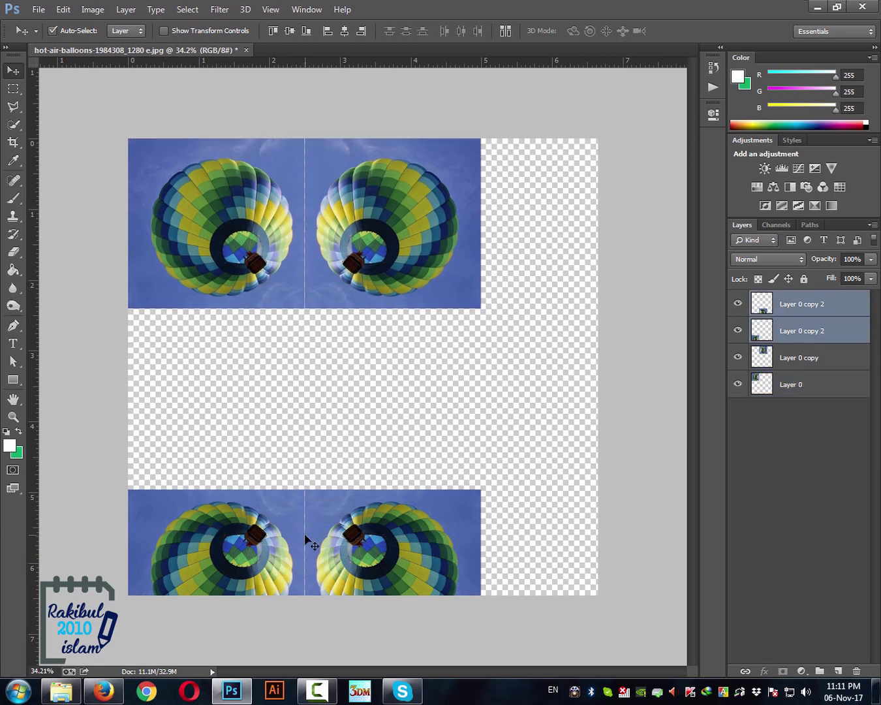
mouse_move(304, 534)
left_mouse_down()
mouse_move(315, 371)
mouse_move(303, 357)
left_mouse_up()
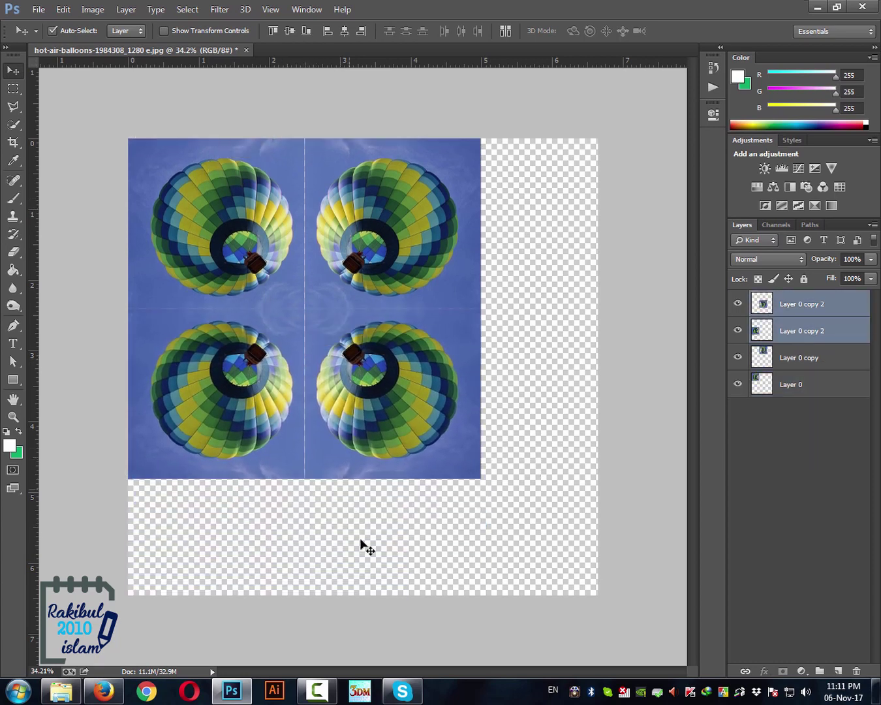
left_click(369, 548)
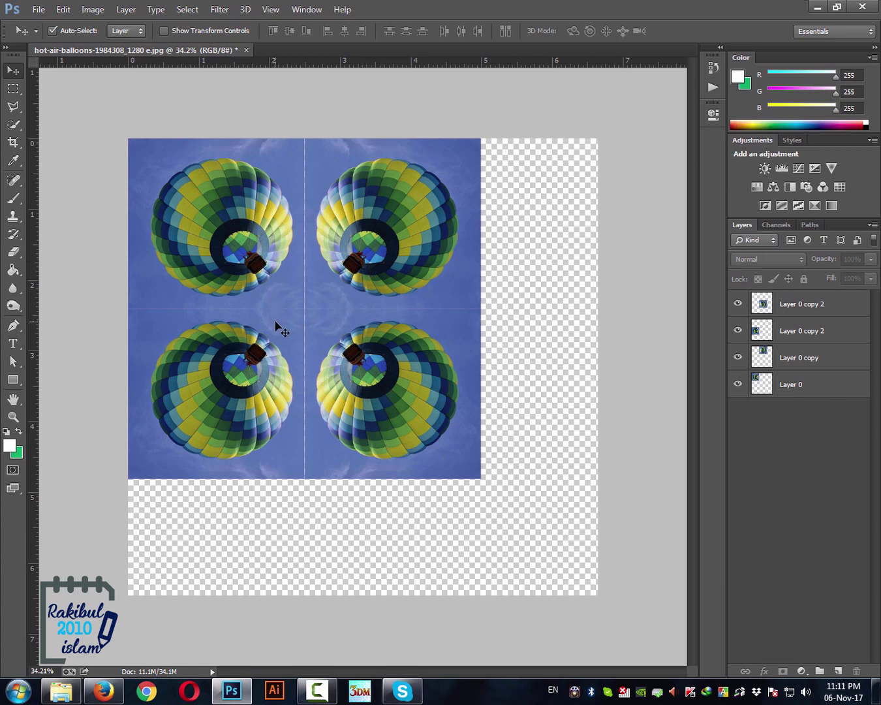